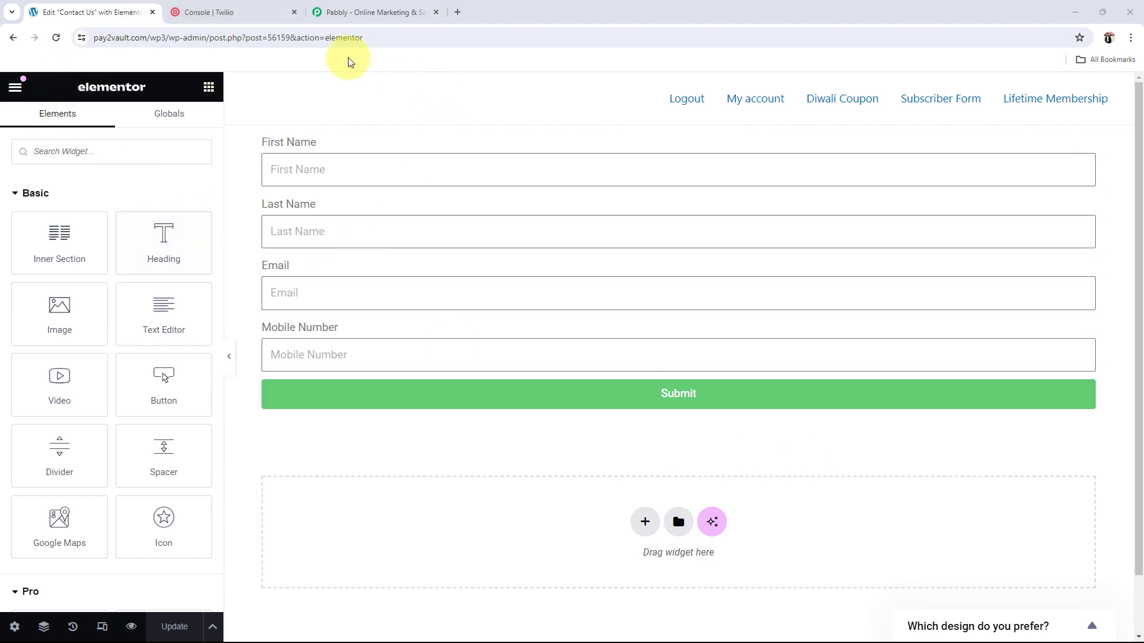
Switch to the Pabbly website, enter the account area through the free sign-up, and access Pabbly Connect from the apps page.
{"action": "left_click", "coordinate": [347, 12]}
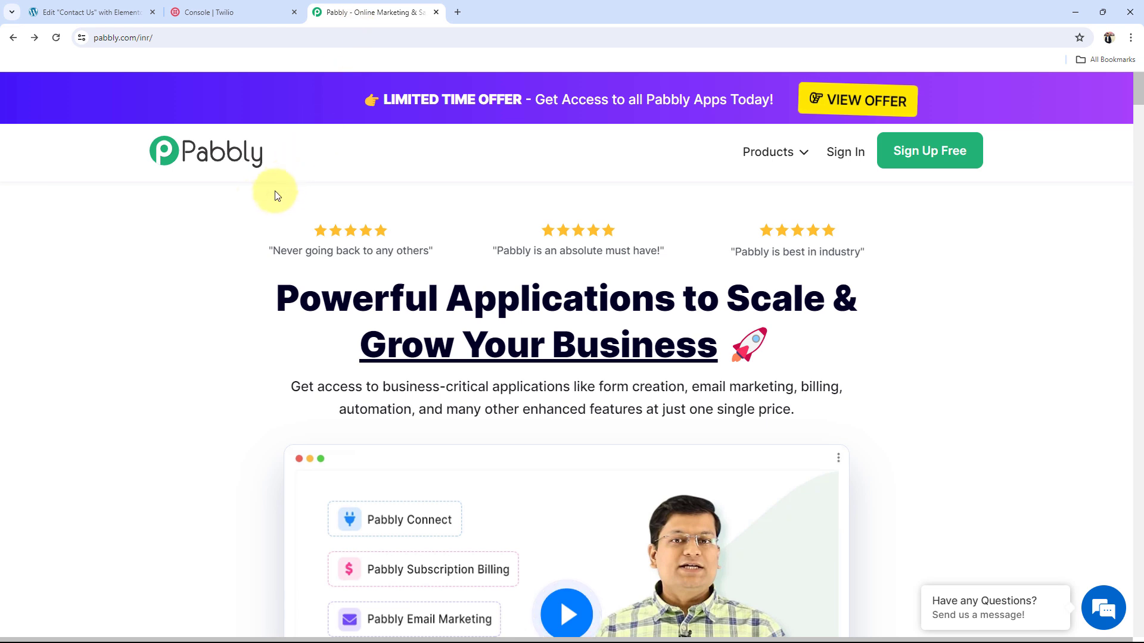
{"action": "left_click_drag", "start_coordinate": [270, 281], "coordinate": [758, 342]}
{"action": "left_click", "coordinate": [870, 362]}
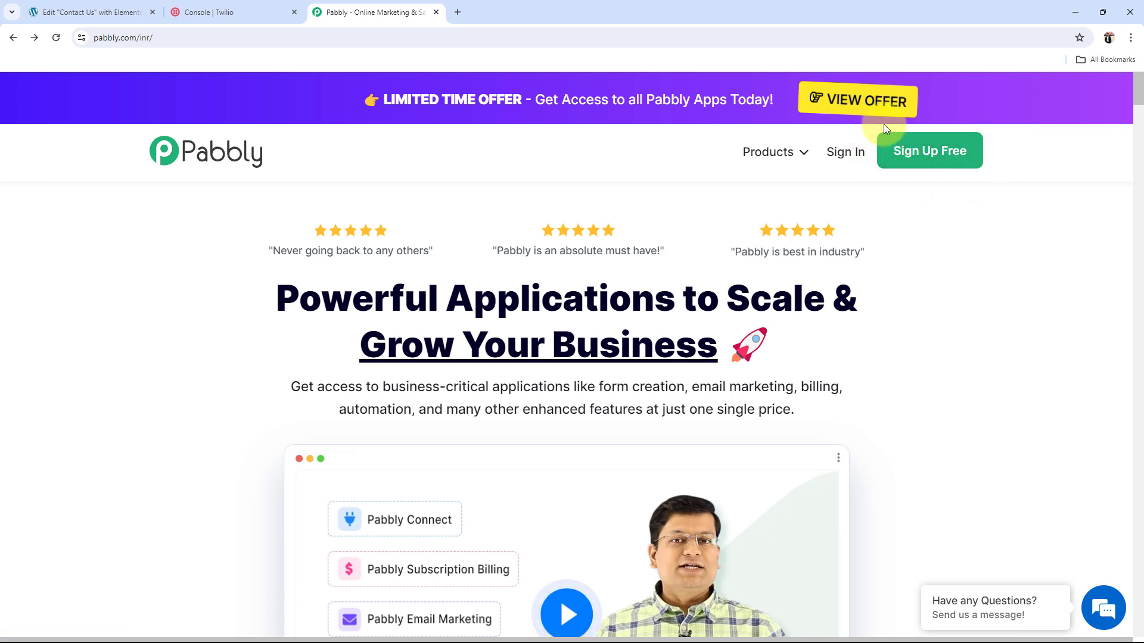
{"action": "left_click", "coordinate": [931, 158]}
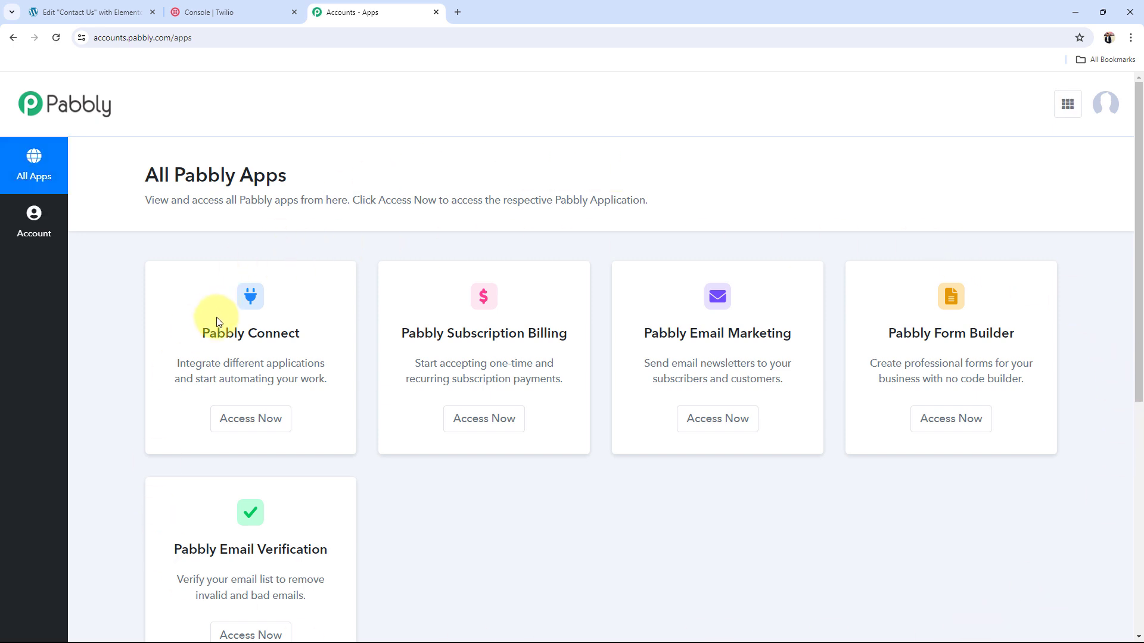
{"action": "left_click_drag", "start_coordinate": [206, 332], "coordinate": [292, 350]}
{"action": "left_click", "coordinate": [246, 417]}
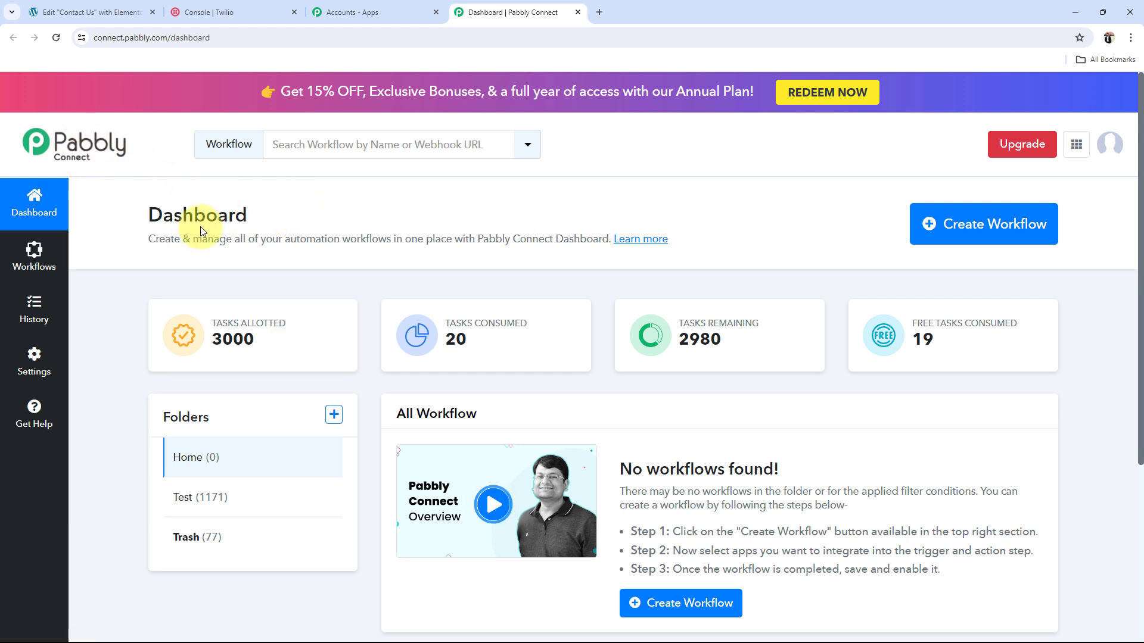
Create a workflow named "Get SMS Notification on Elementor Form Submission" in the Home folder.
{"action": "mouse_move", "coordinate": [1012, 312]}
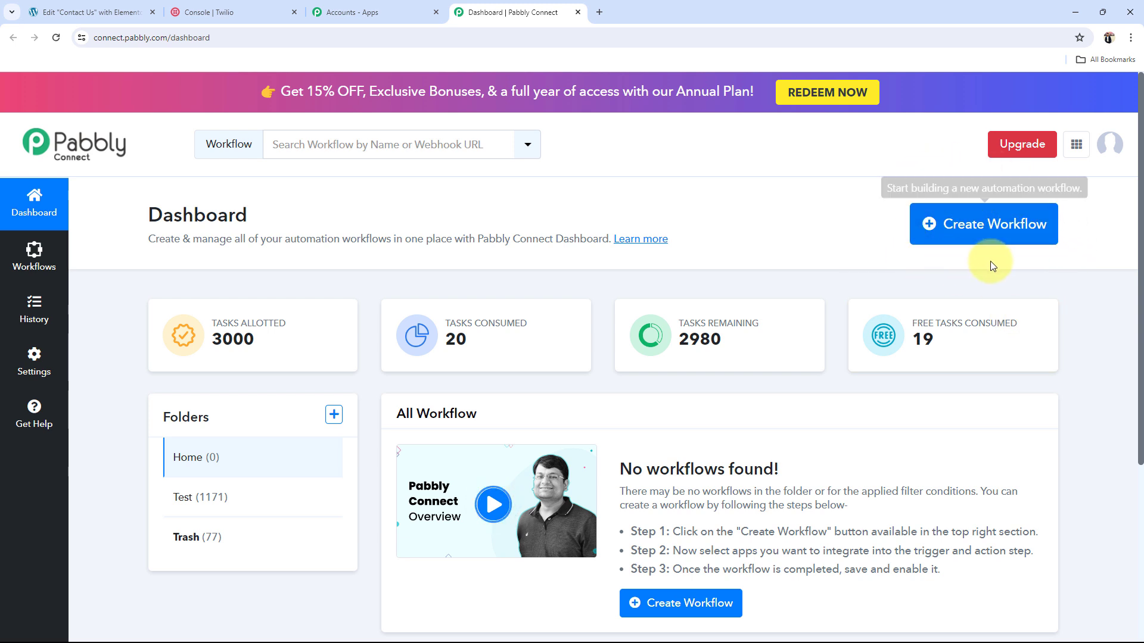
{"action": "left_click", "coordinate": [991, 231]}
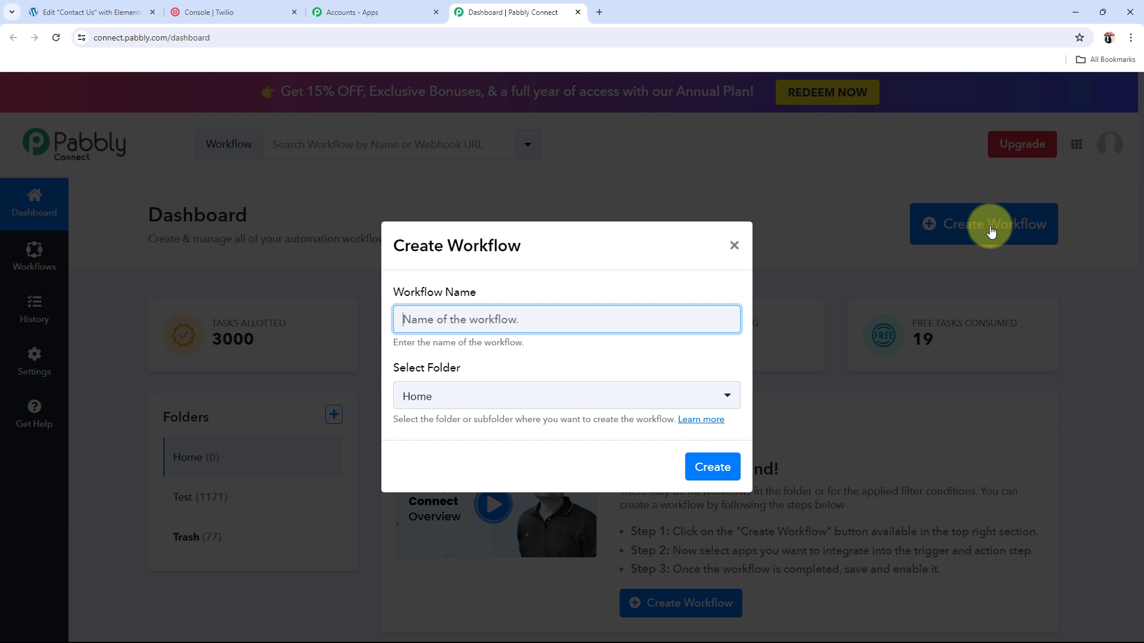
{"action": "type", "text": "Get SMS Notification on Elementor Form Submission"}
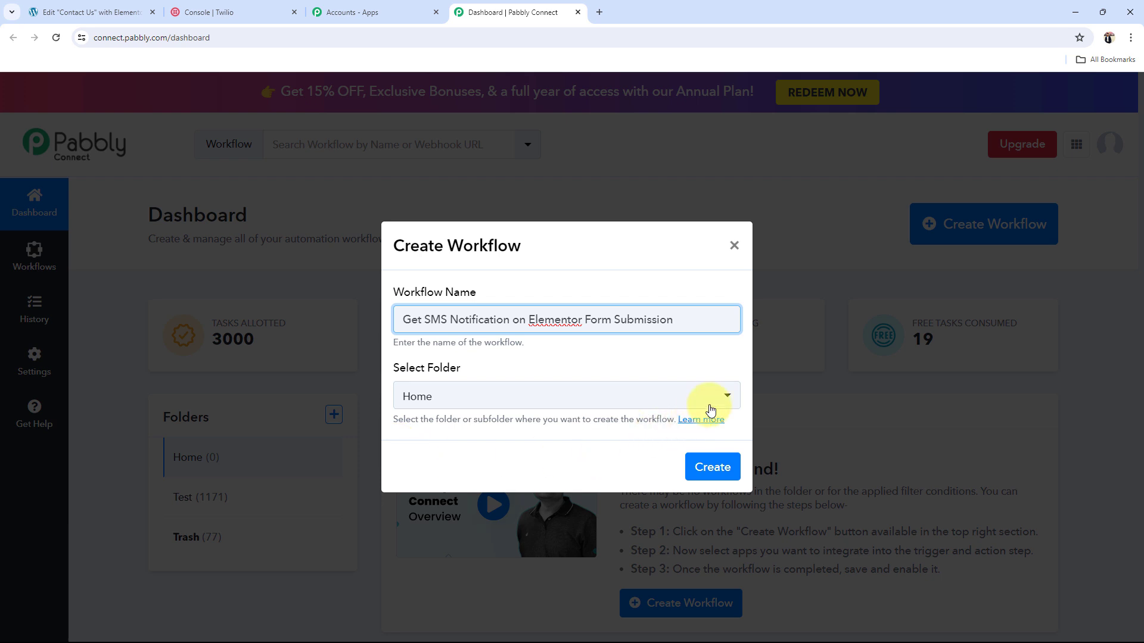
{"action": "left_click", "coordinate": [459, 394]}
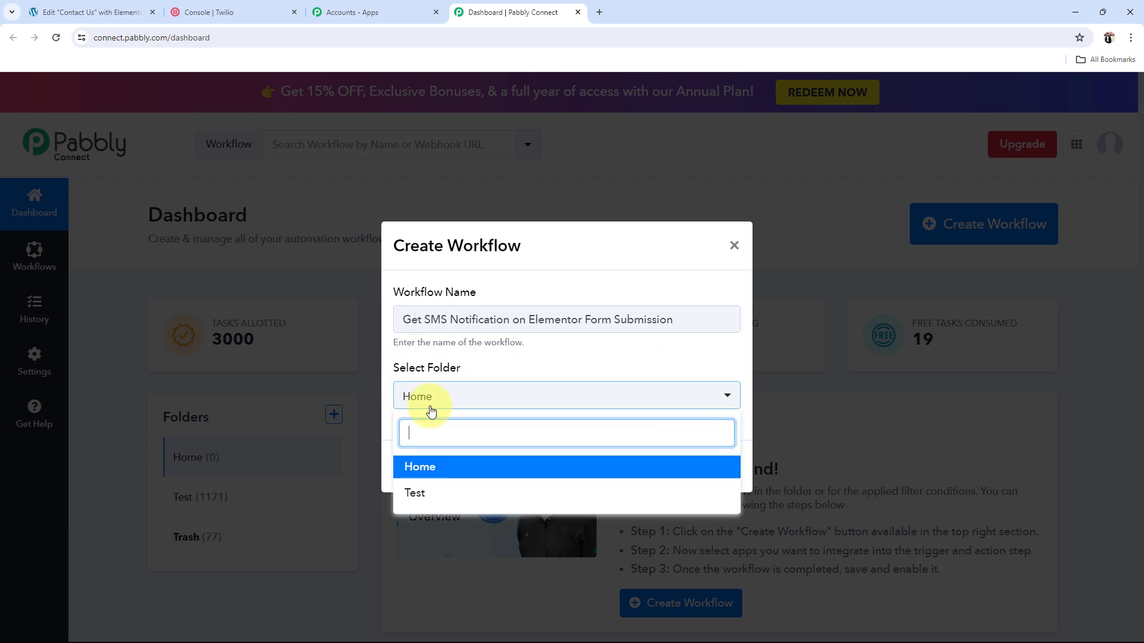
{"action": "left_click", "coordinate": [438, 470]}
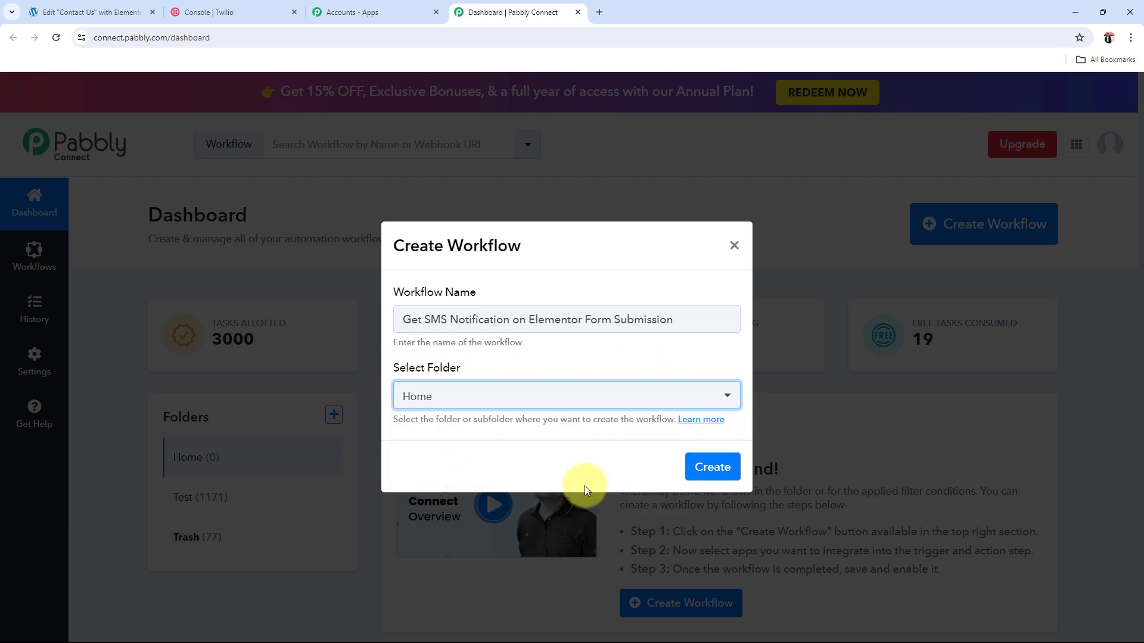
{"action": "left_click", "coordinate": [704, 471]}
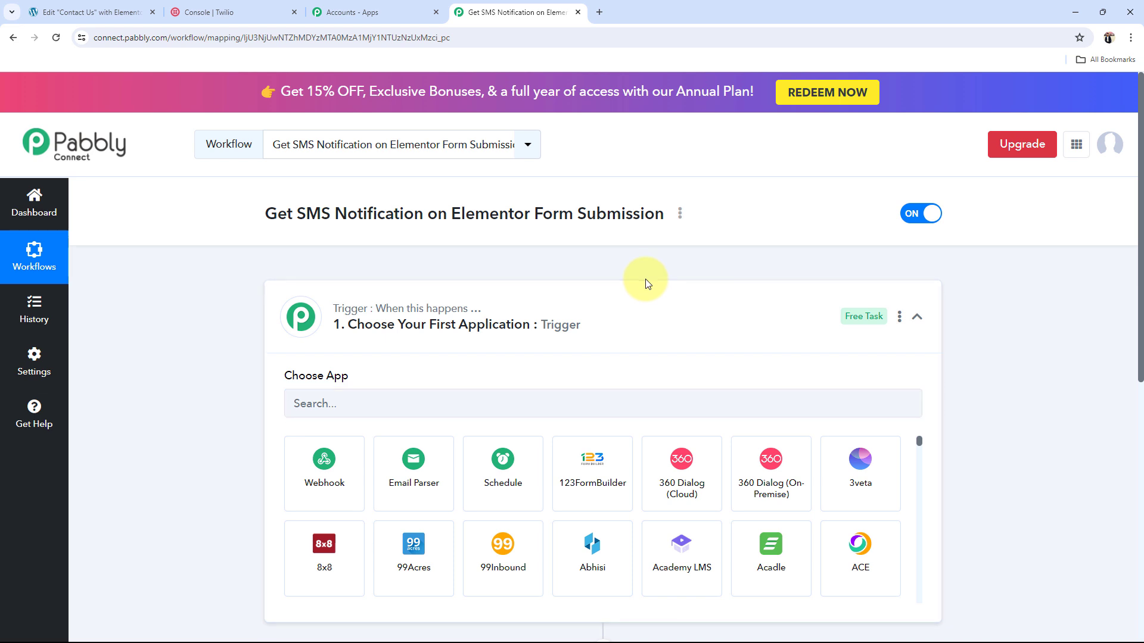
Collapse the trigger step, check the Elementor contact form and the Twilio console, and return to the Pabbly Connect workflow.
{"action": "left_click", "coordinate": [635, 304]}
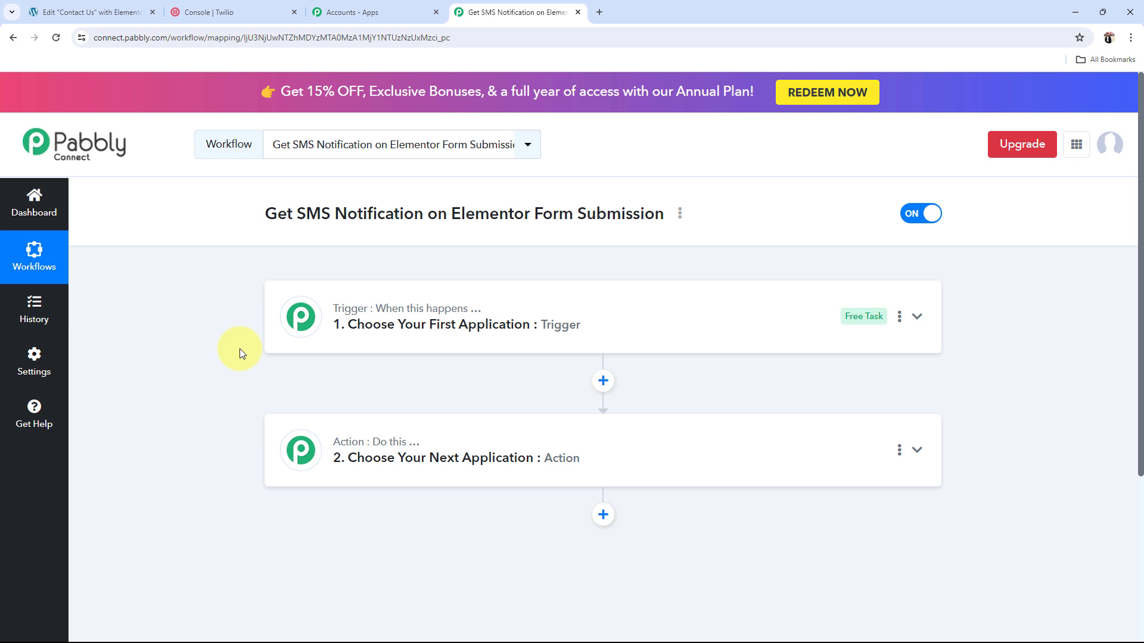
{"action": "left_click", "coordinate": [116, 6]}
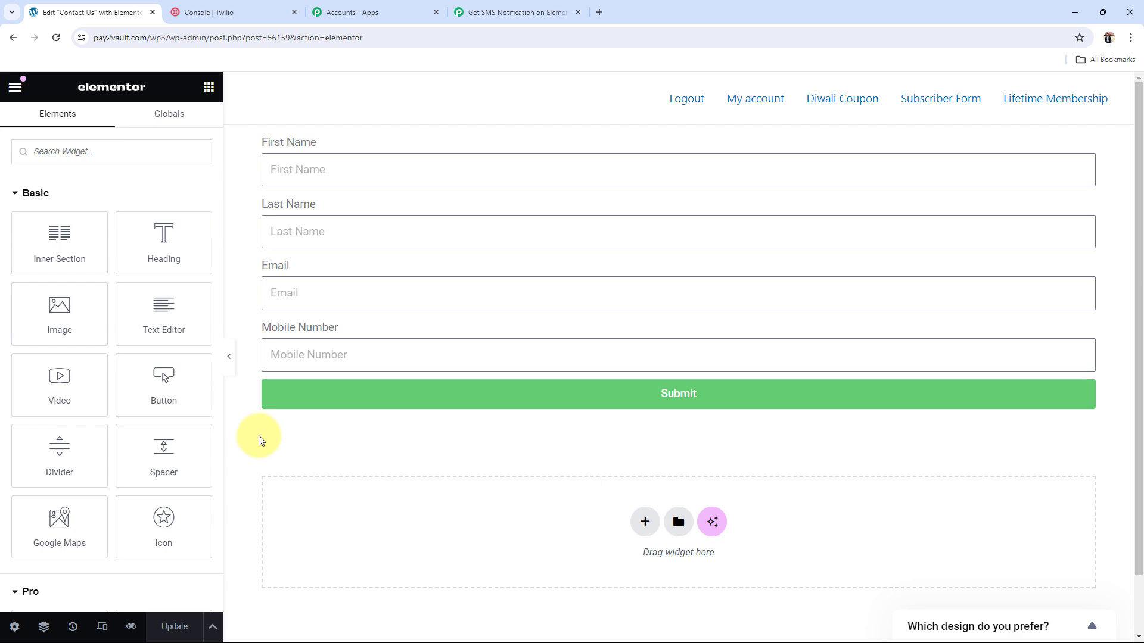
{"action": "left_click", "coordinate": [220, 12]}
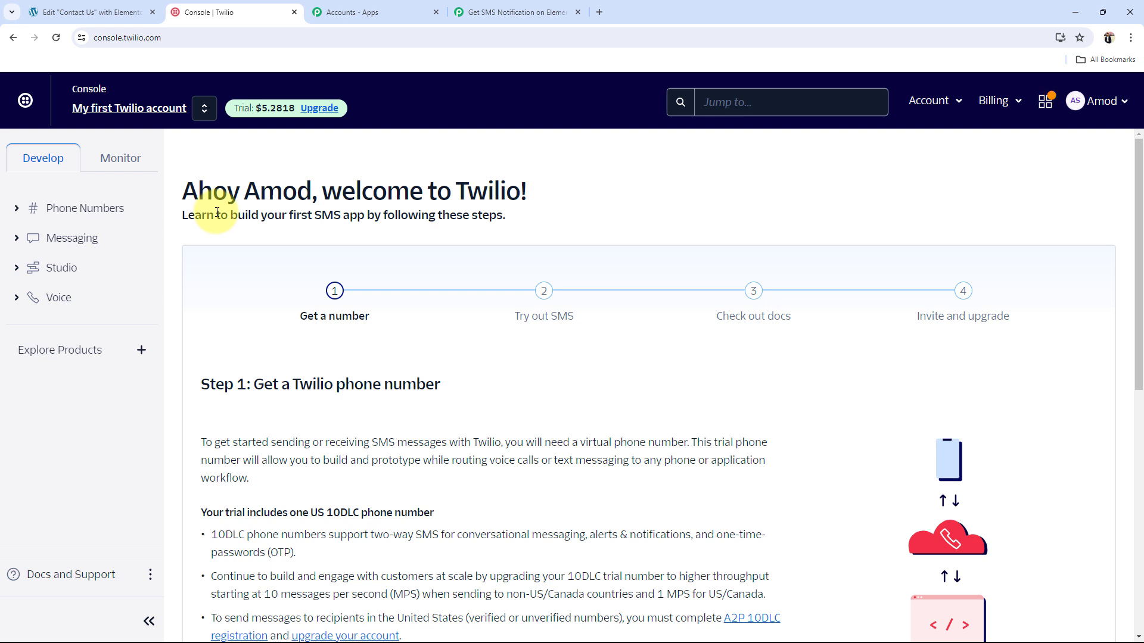
{"action": "left_click", "coordinate": [90, 12]}
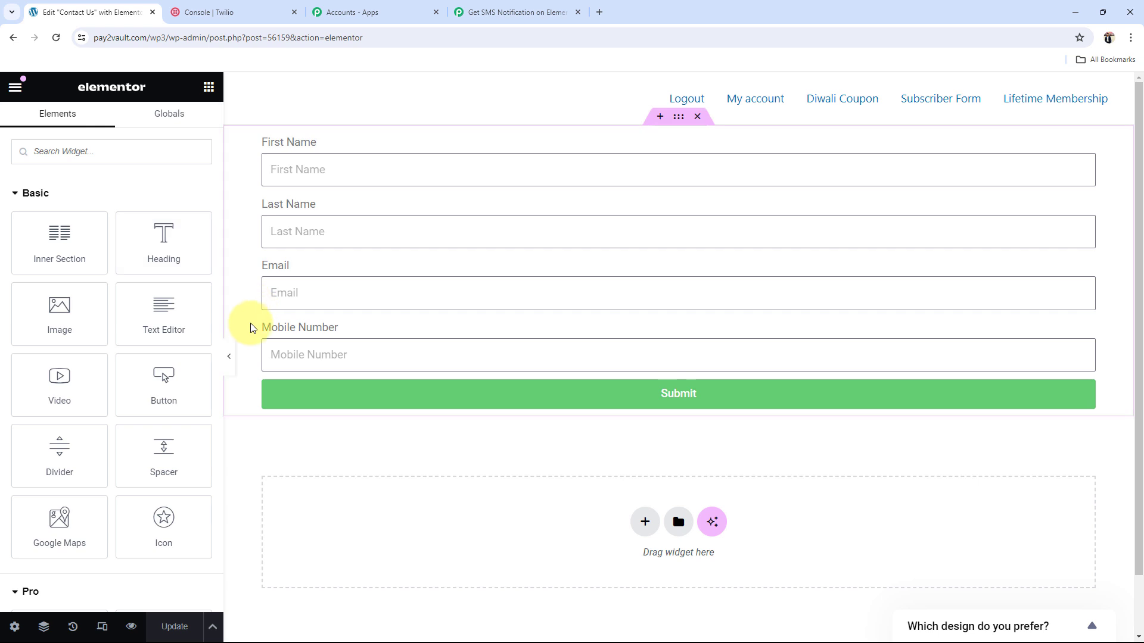
{"action": "left_click", "coordinate": [488, 12]}
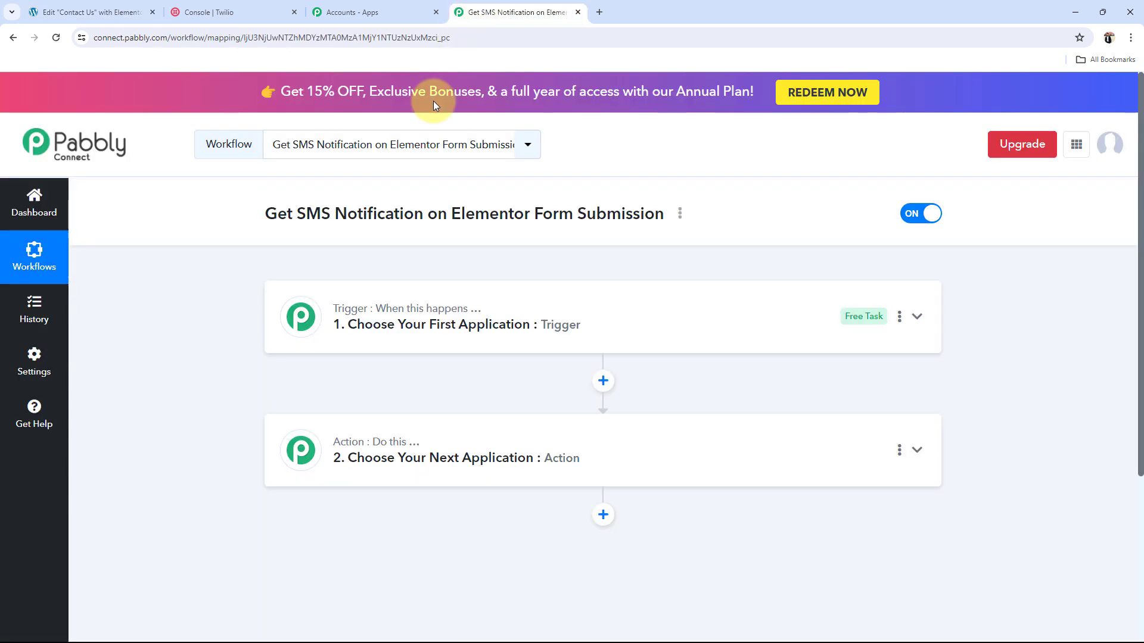
Set the workflow's trigger to Elementor with the New Form Submission event, then collapse the trigger step.
{"action": "left_click", "coordinate": [346, 325]}
{"action": "left_click", "coordinate": [318, 404]}
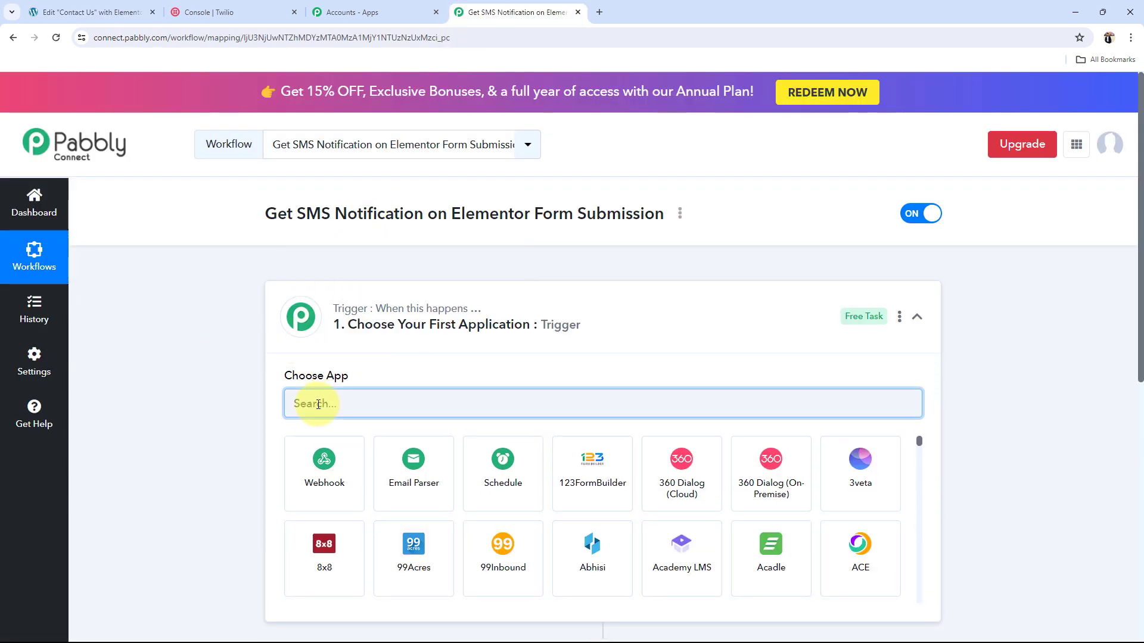
{"action": "type", "text": "eleme"}
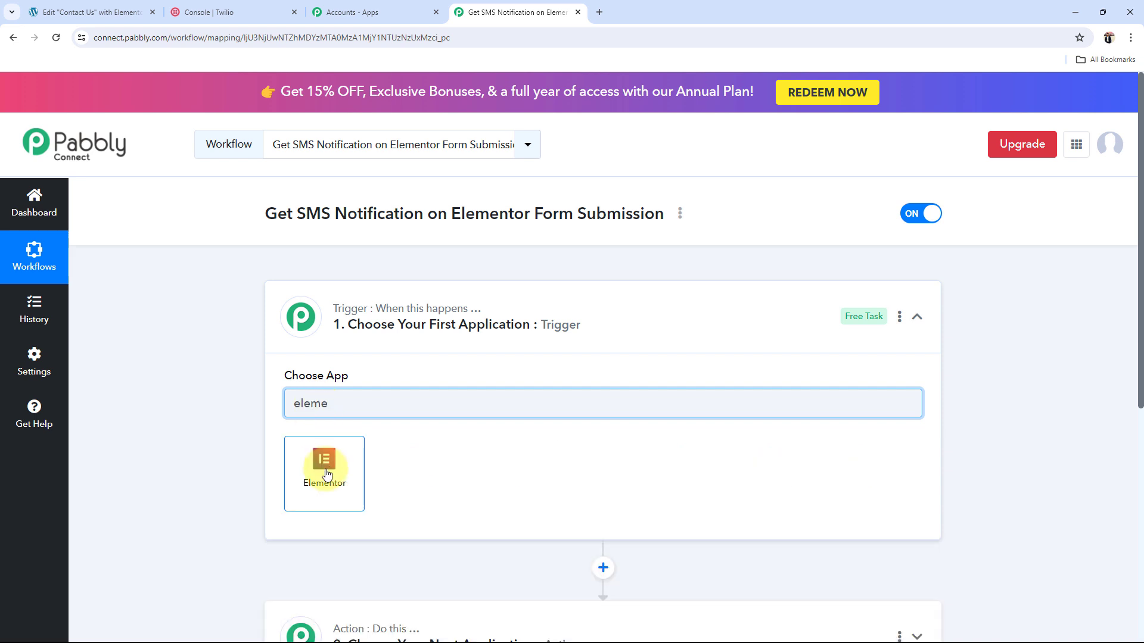
{"action": "left_click", "coordinate": [326, 474]}
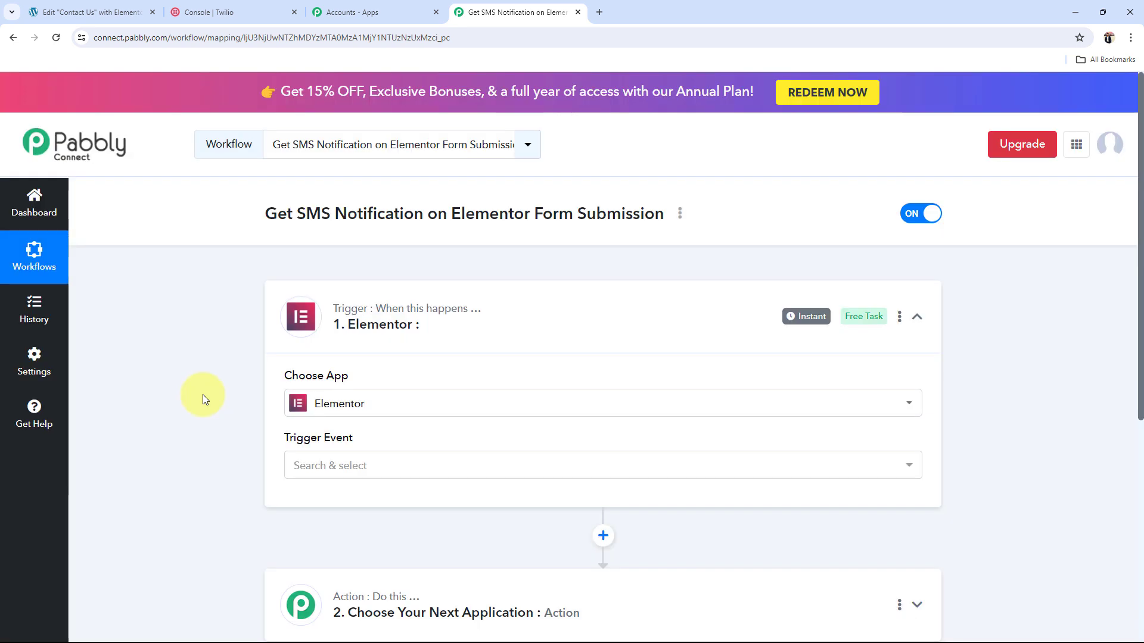
{"action": "scroll", "coordinate": [208, 405], "scroll_direction": "down", "scroll_amount": 2}
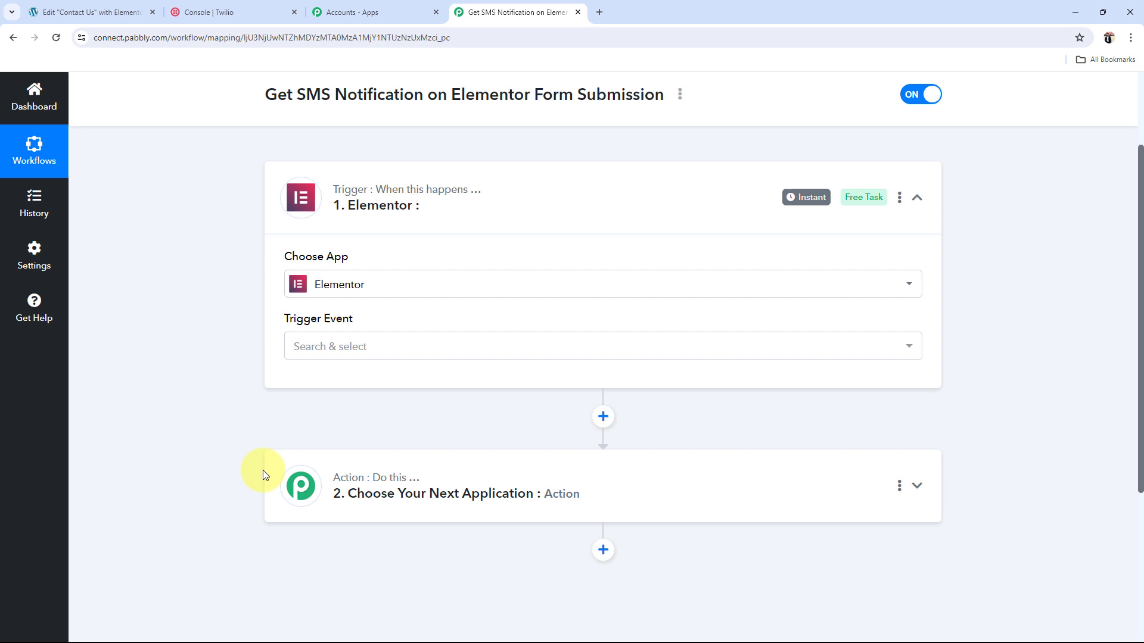
{"action": "left_click", "coordinate": [329, 350]}
{"action": "left_click", "coordinate": [338, 421]}
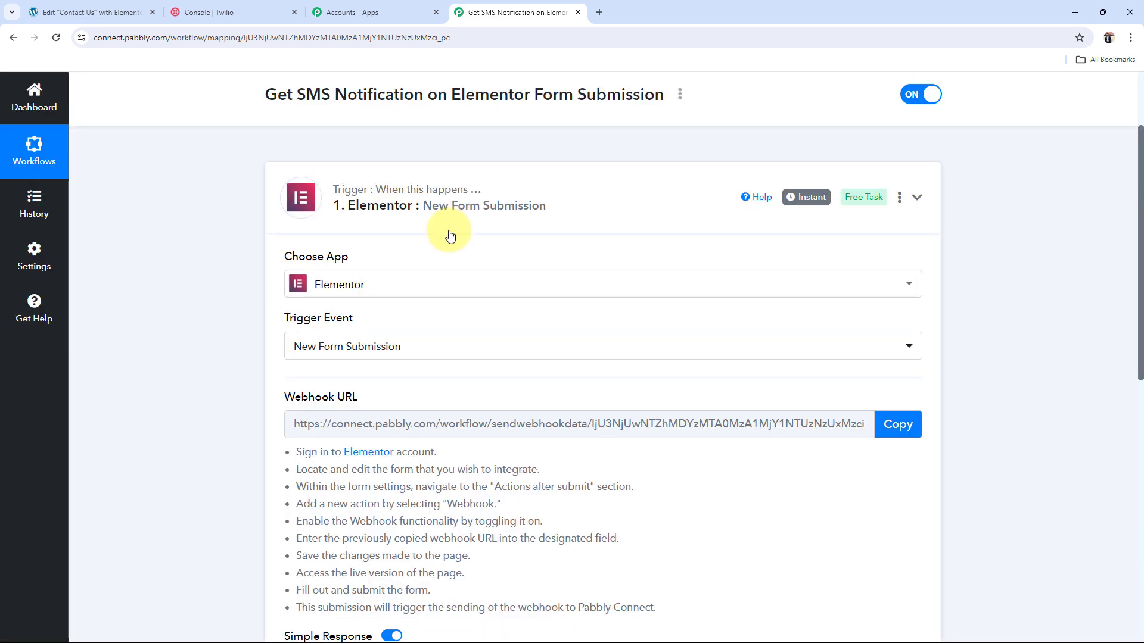
{"action": "left_click", "coordinate": [447, 230]}
Set the workflow's action to Twilio with the Send SMS Message event, then collapse the action step.
{"action": "left_click", "coordinate": [351, 344]}
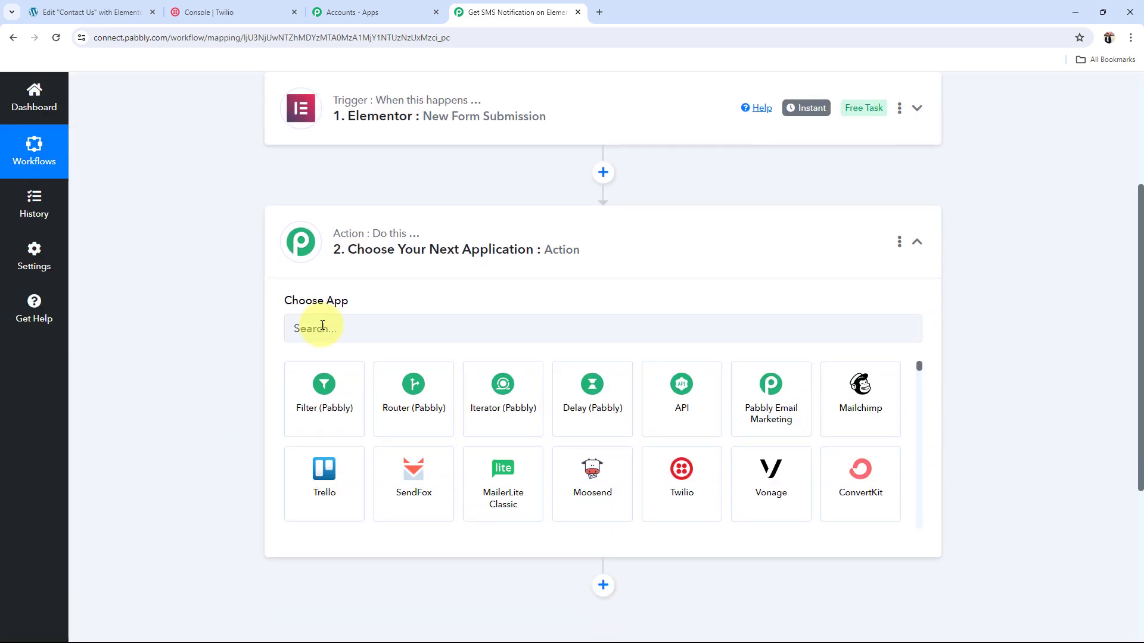
{"action": "left_click", "coordinate": [322, 326]}
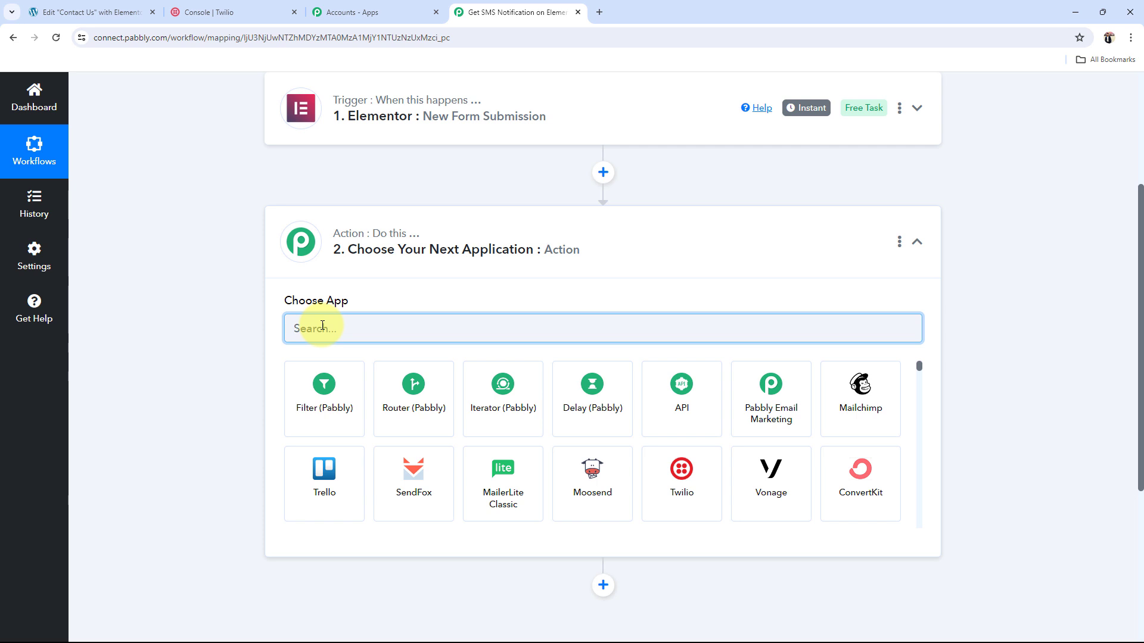
{"action": "type", "text": "twil"}
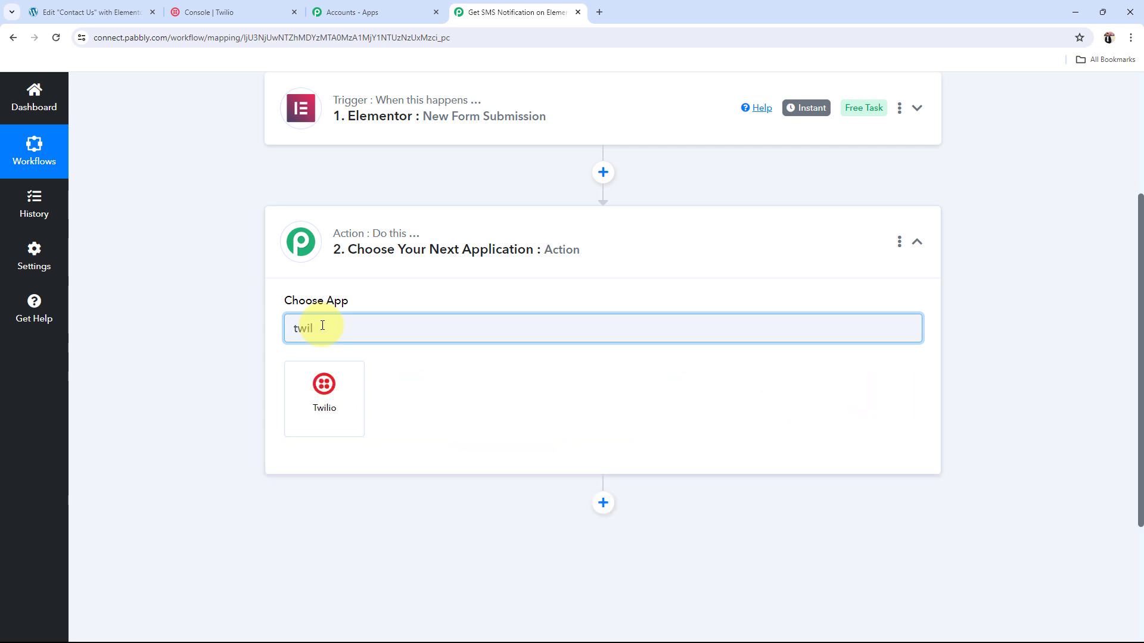
{"action": "left_click", "coordinate": [324, 388]}
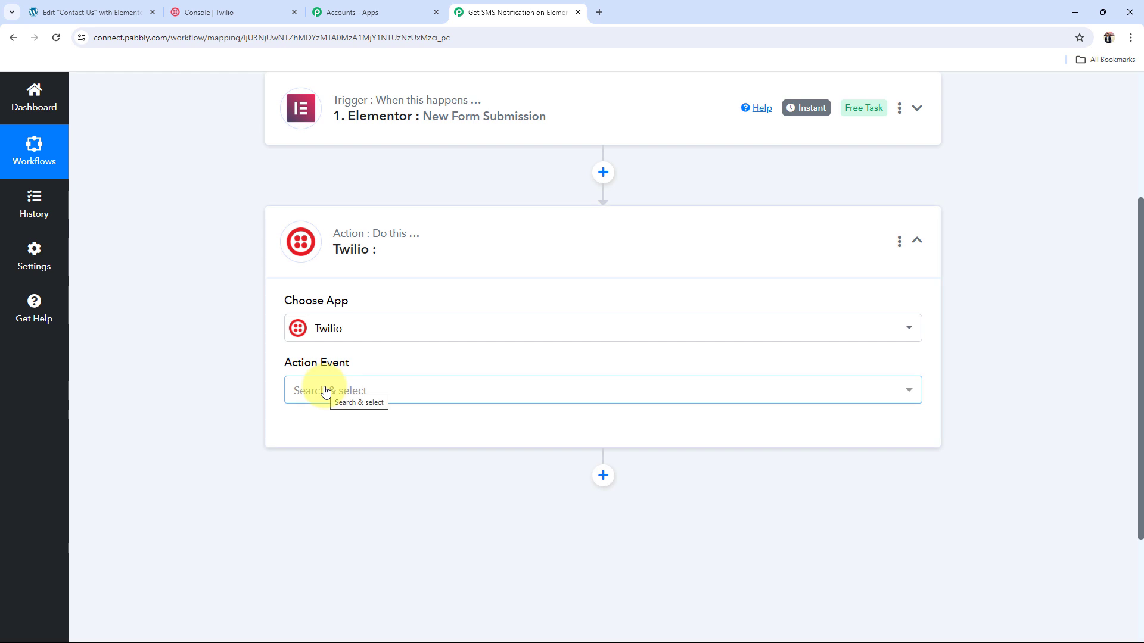
{"action": "left_click", "coordinate": [325, 391]}
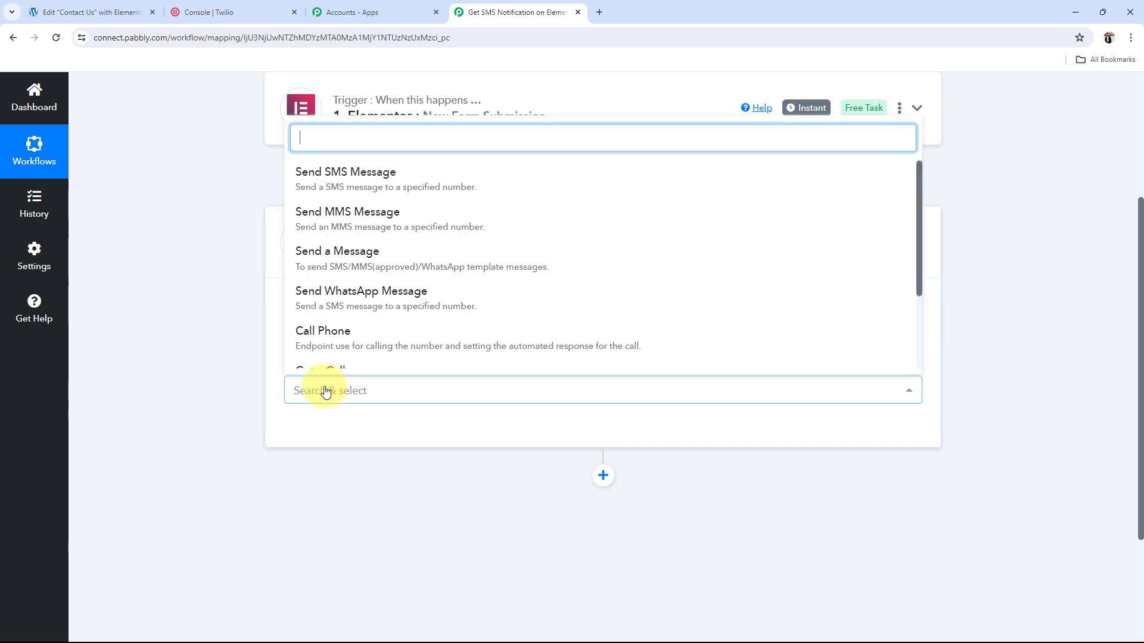
{"action": "left_click", "coordinate": [328, 184]}
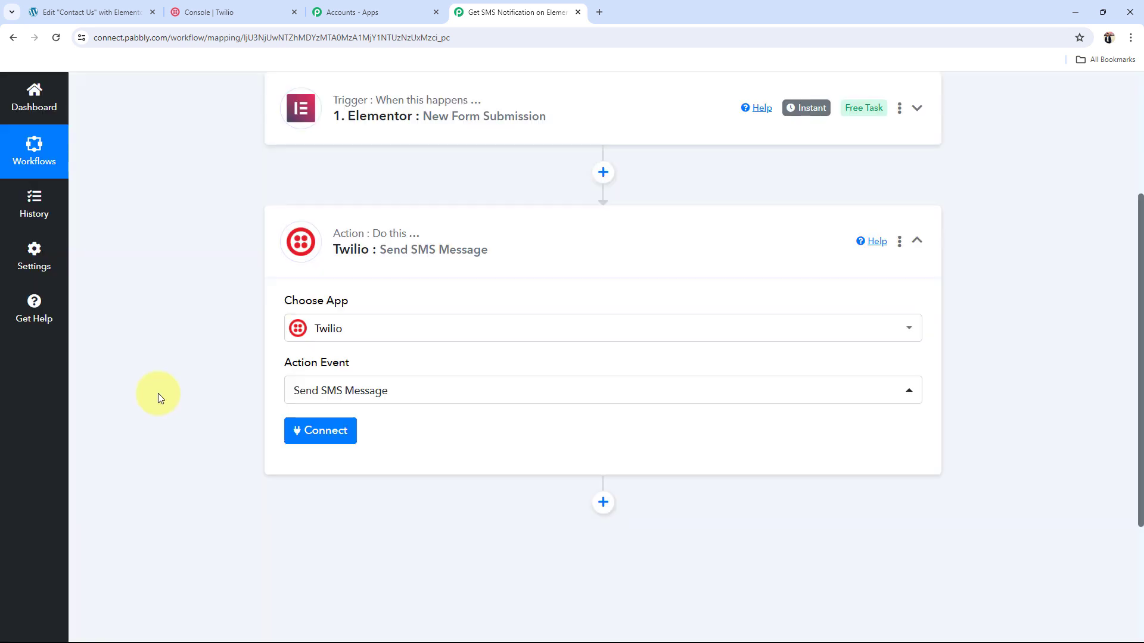
{"action": "left_click", "coordinate": [470, 250]}
Expand the Elementor trigger, copy its webhook URL, and highlight the setup instructions beneath it.
{"action": "scroll", "coordinate": [141, 366], "scroll_direction": "up", "scroll_amount": 3}
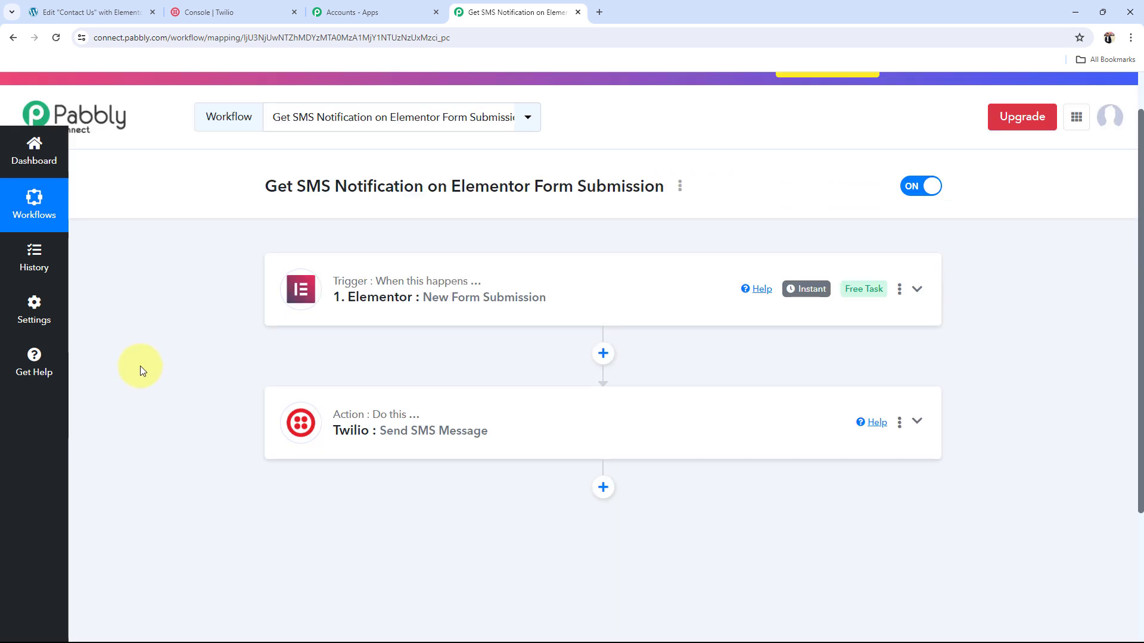
{"action": "scroll", "coordinate": [140, 365], "scroll_direction": "up", "scroll_amount": 1}
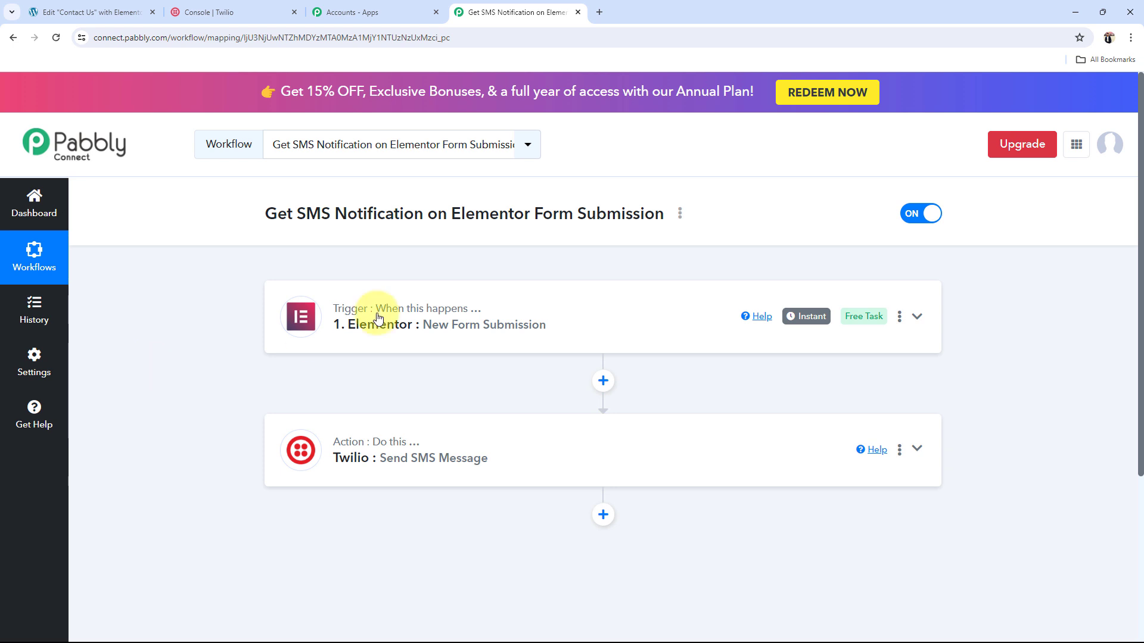
{"action": "left_click", "coordinate": [396, 337]}
{"action": "scroll", "coordinate": [216, 484], "scroll_direction": "down", "scroll_amount": 2}
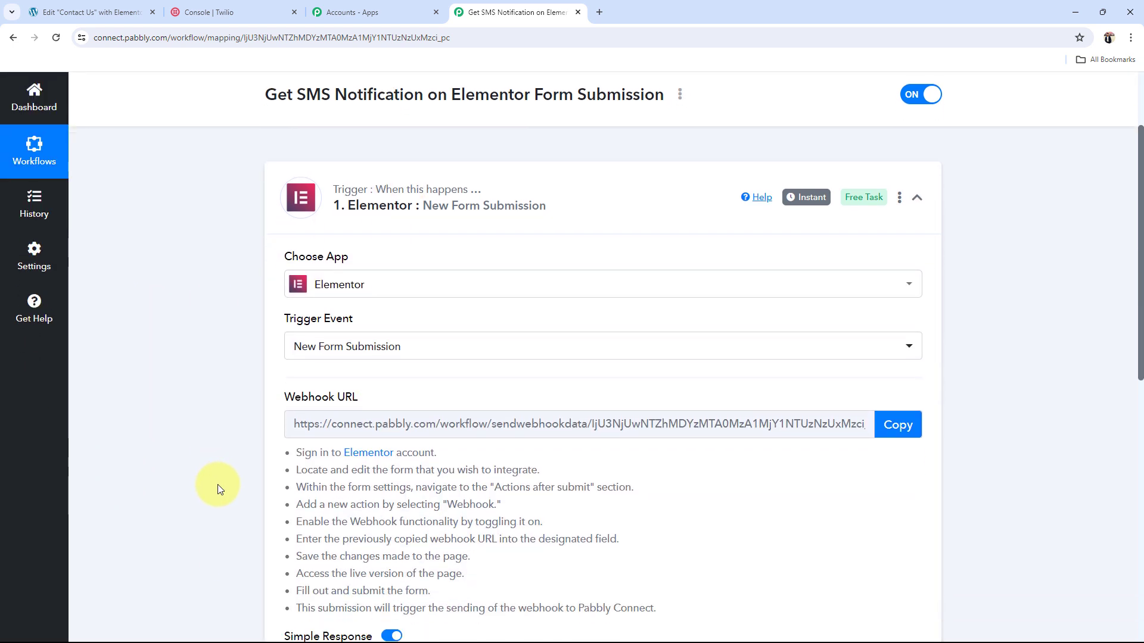
{"action": "left_click", "coordinate": [95, 12]}
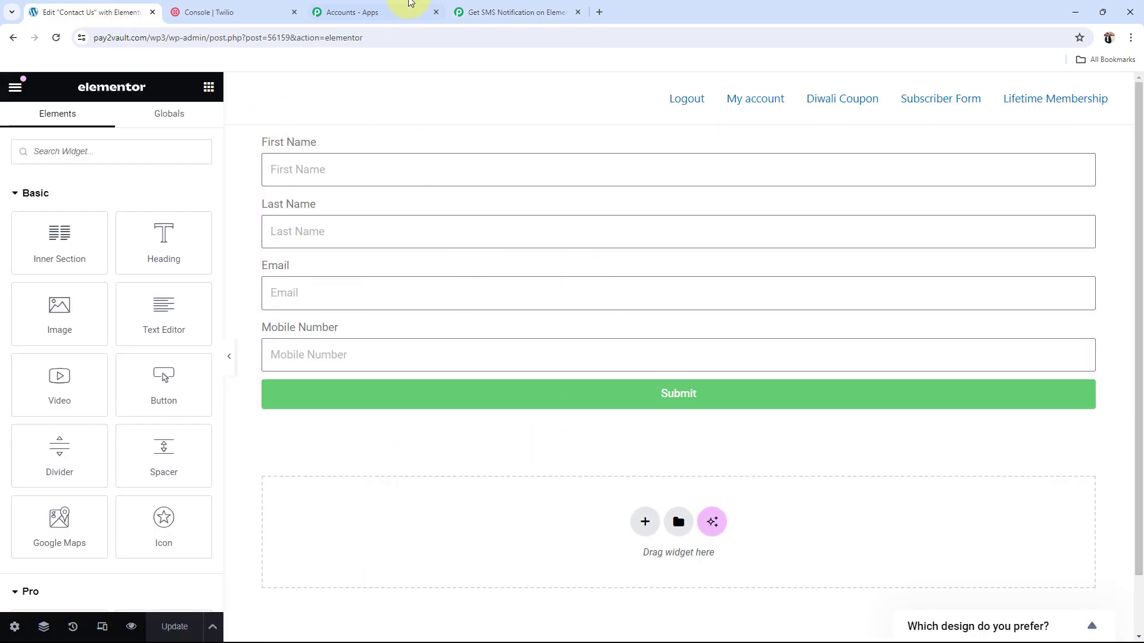
{"action": "left_click", "coordinate": [471, 12]}
{"action": "scroll", "coordinate": [187, 388], "scroll_direction": "down", "scroll_amount": 4}
{"action": "left_click", "coordinate": [339, 448]}
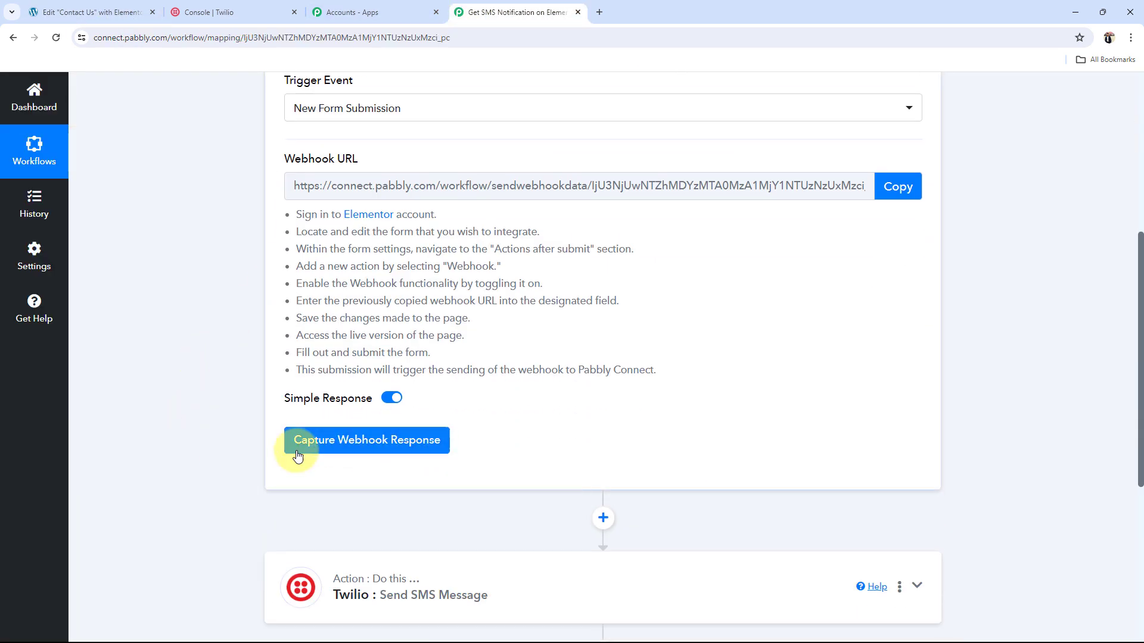
{"action": "scroll", "coordinate": [237, 443], "scroll_direction": "up", "scroll_amount": 3}
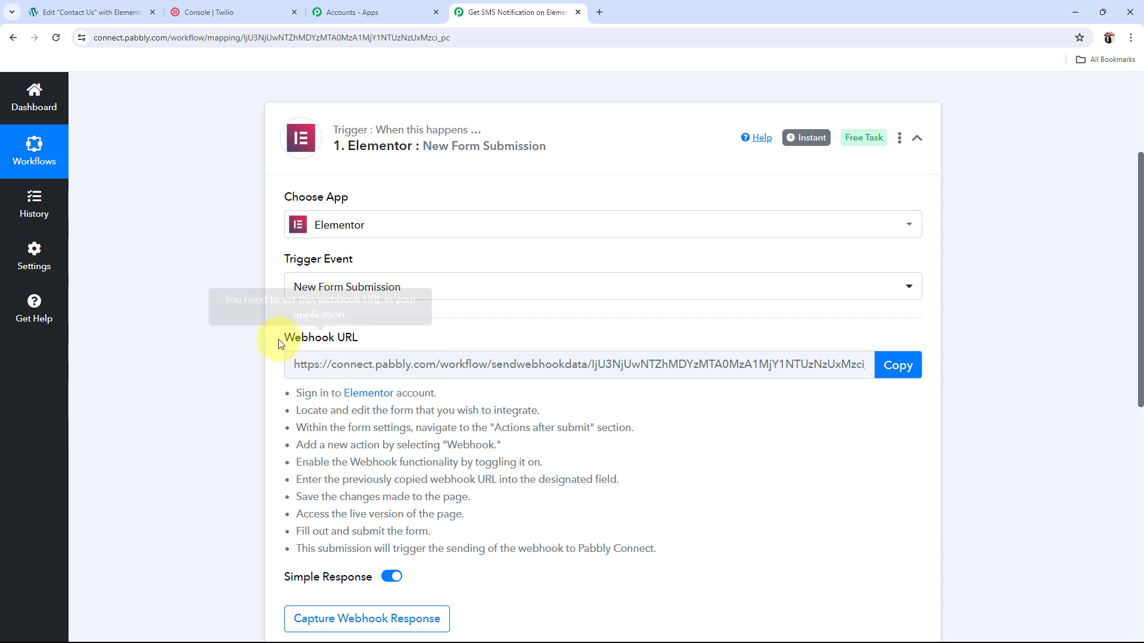
{"action": "left_click_drag", "start_coordinate": [281, 340], "coordinate": [377, 344]}
{"action": "left_click", "coordinate": [201, 390]}
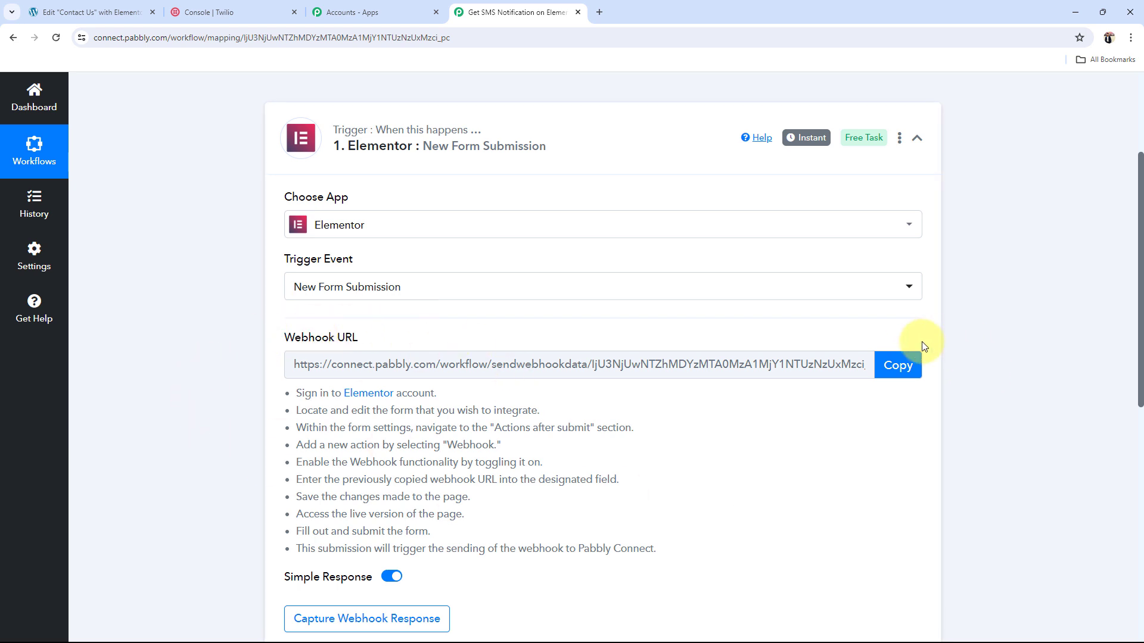
{"action": "left_click", "coordinate": [898, 366]}
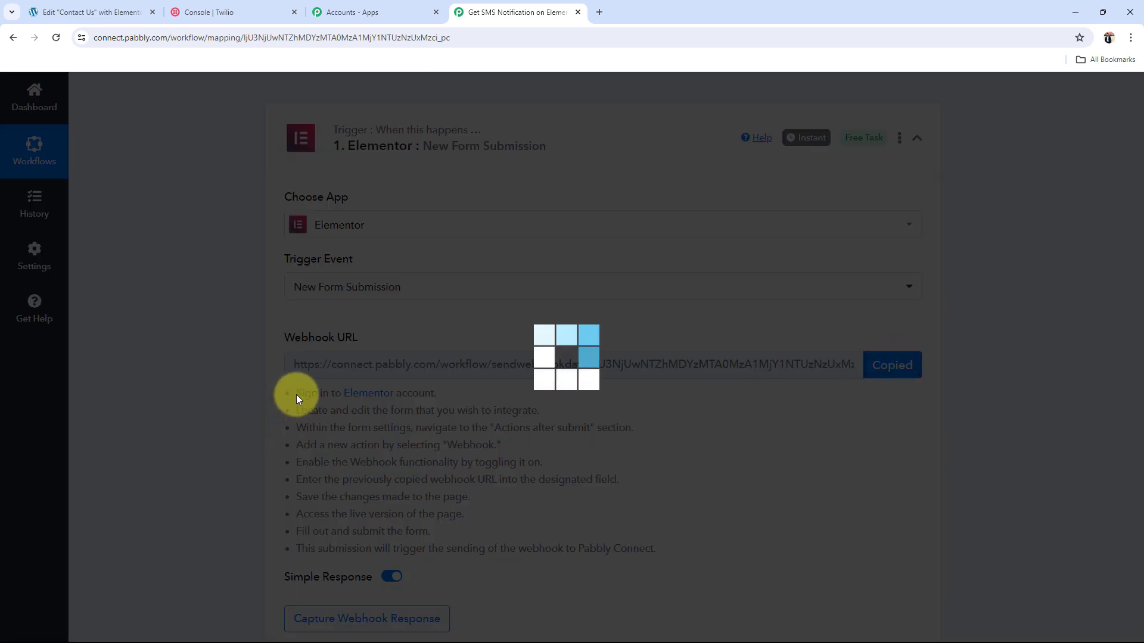
{"action": "left_click_drag", "start_coordinate": [295, 393], "coordinate": [764, 536]}
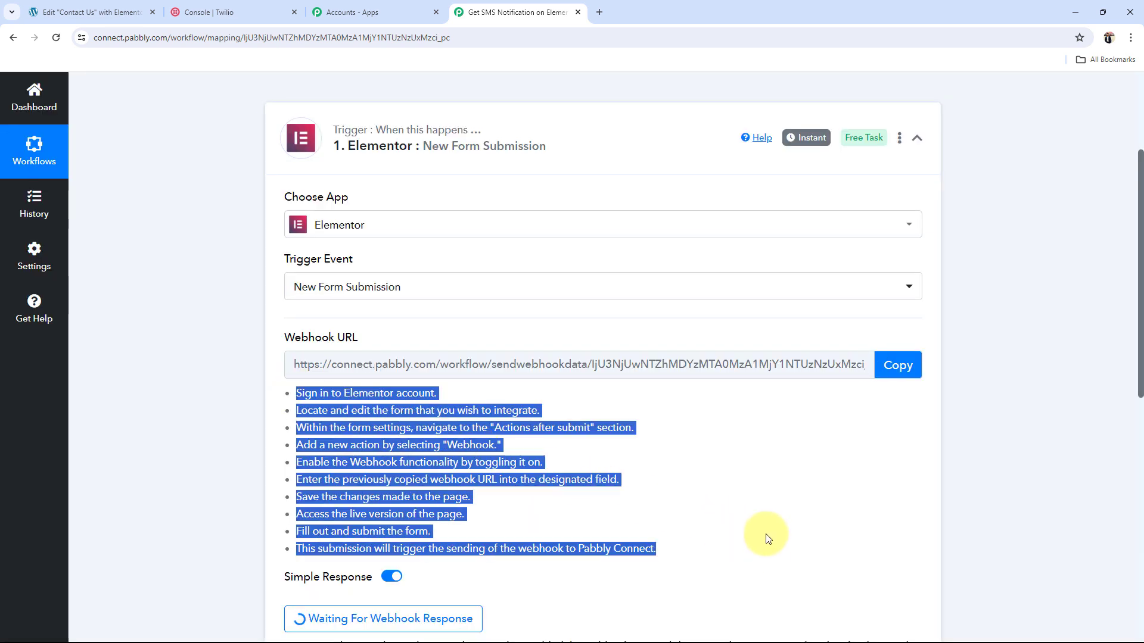
Switch to the Elementor editor, open the contact form's settings, and add Webhook as an action after submit.
{"action": "left_click", "coordinate": [743, 494]}
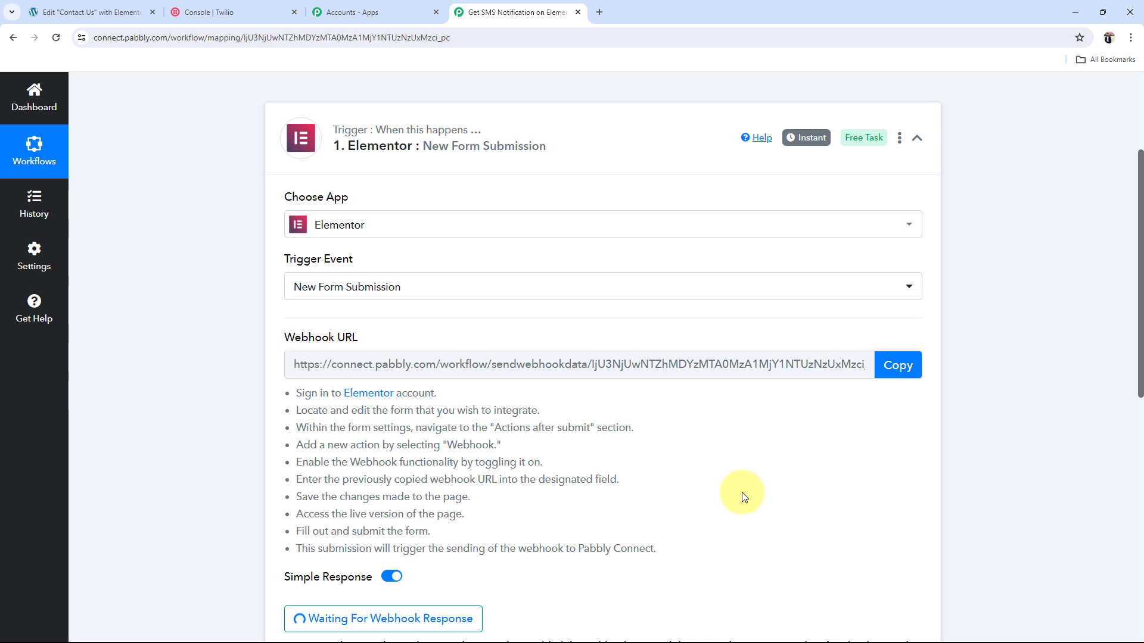
{"action": "left_click", "coordinate": [152, 4]}
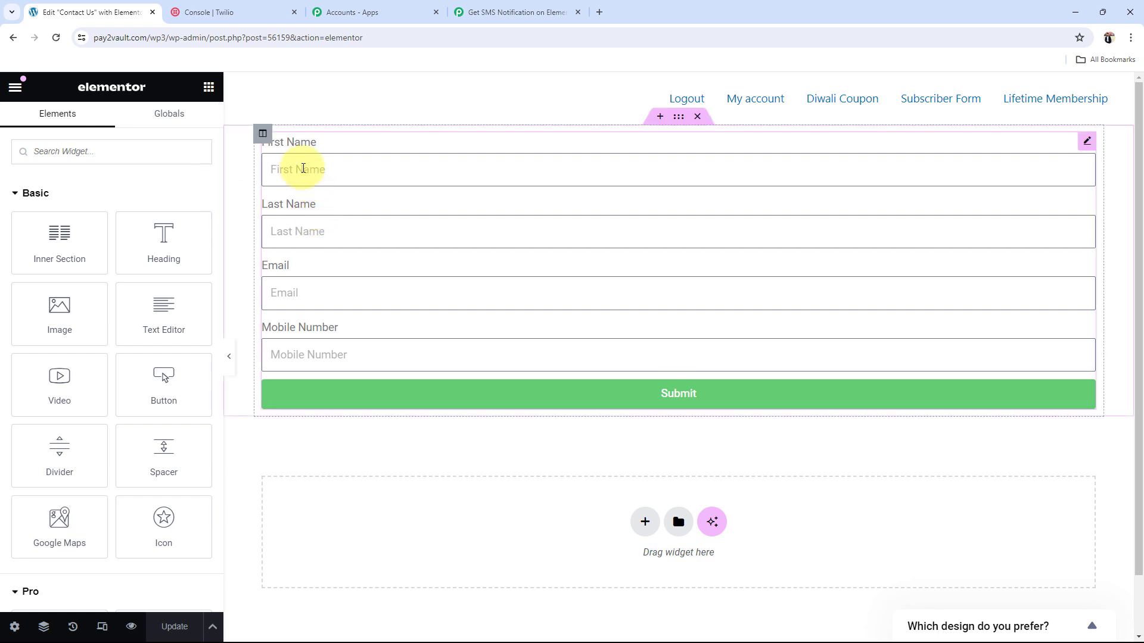
{"action": "left_click", "coordinate": [317, 175]}
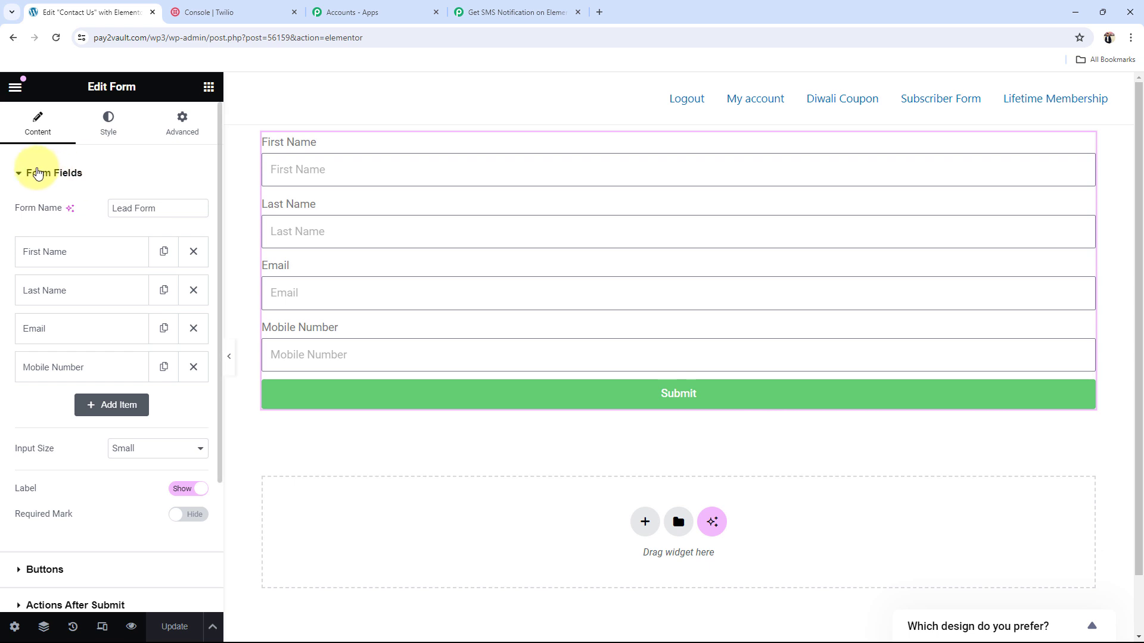
{"action": "left_click", "coordinate": [17, 175]}
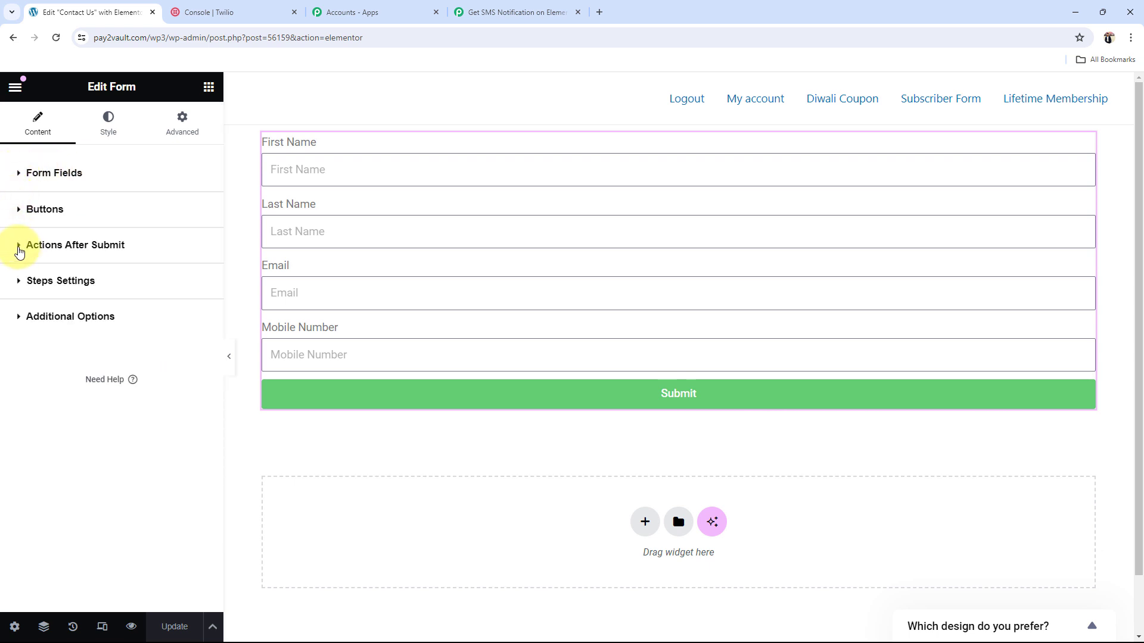
{"action": "left_click", "coordinate": [21, 250]}
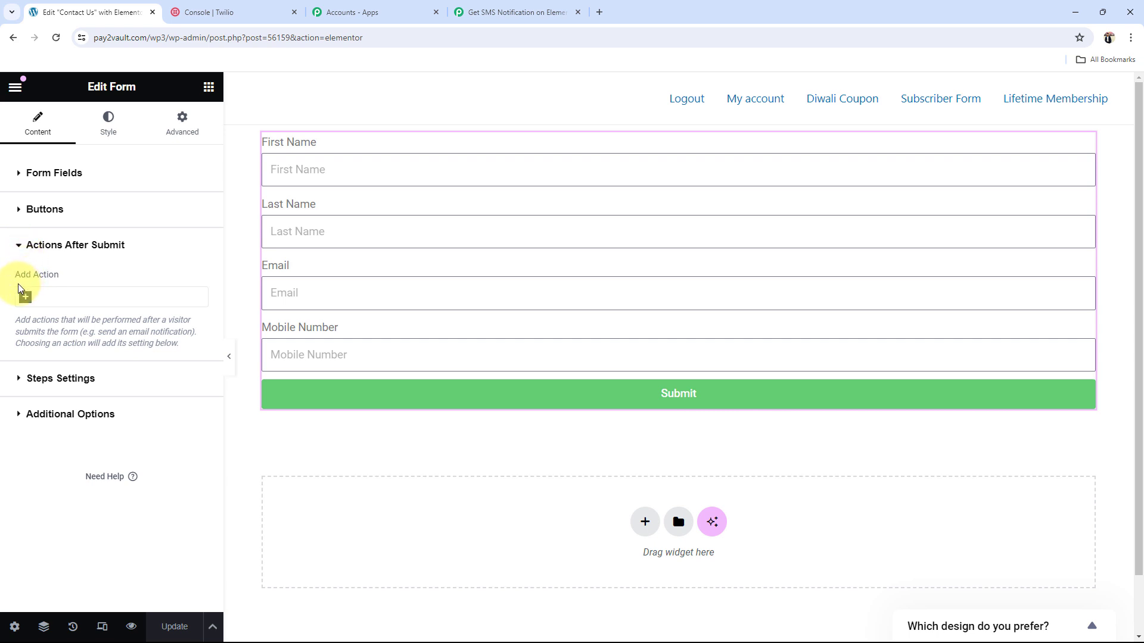
{"action": "left_click", "coordinate": [26, 297]}
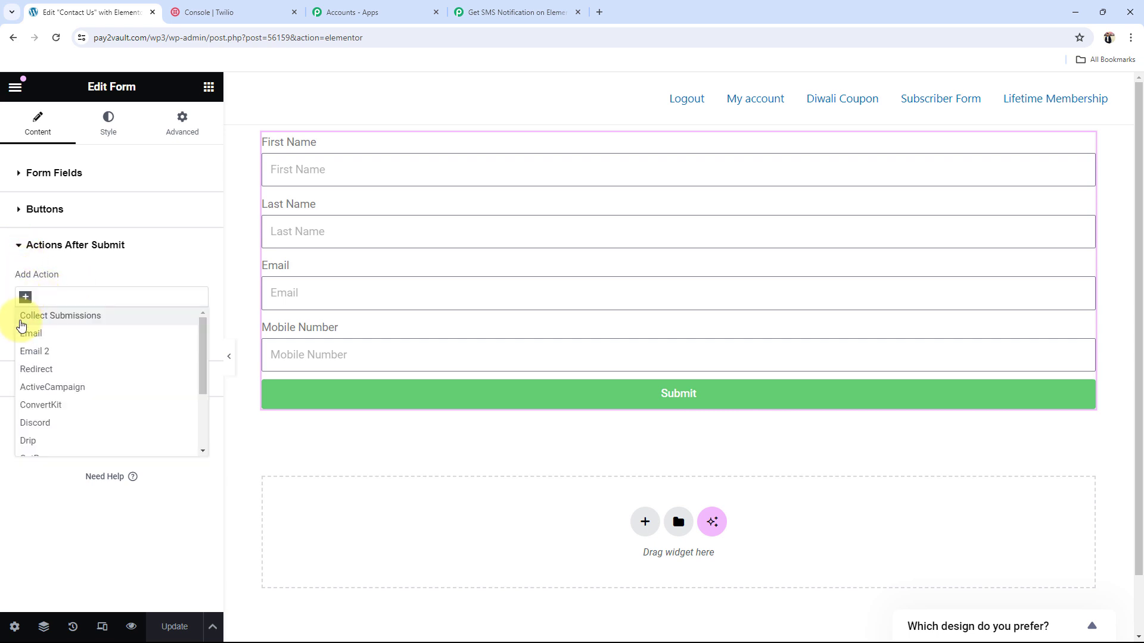
{"action": "scroll", "coordinate": [43, 400], "scroll_direction": "down", "scroll_amount": 3}
{"action": "left_click", "coordinate": [40, 406]}
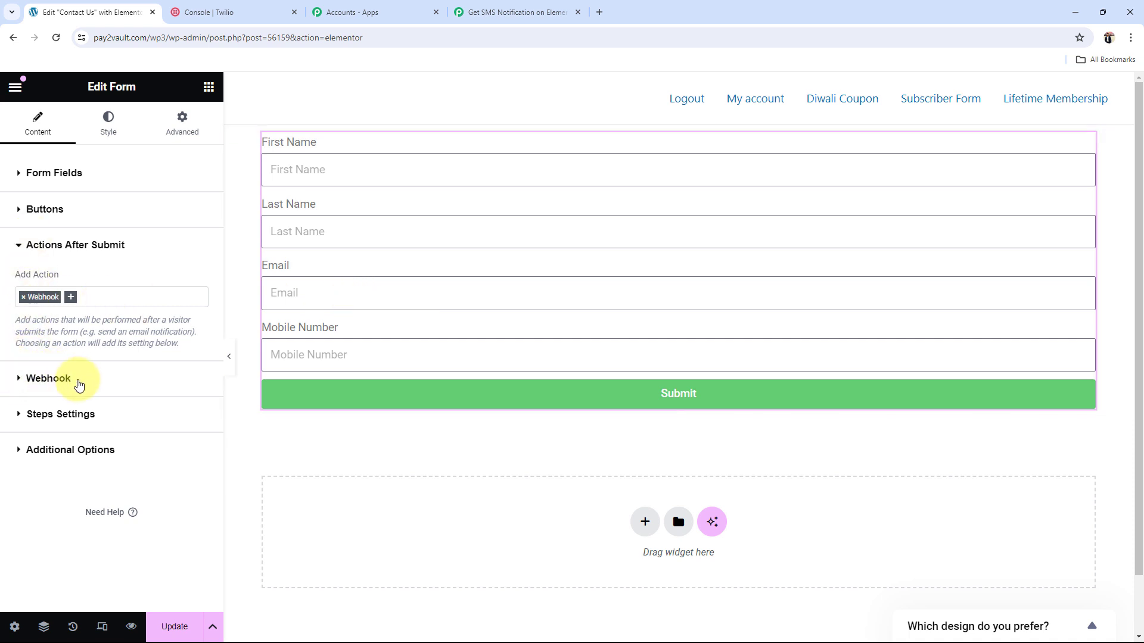
Copy the trigger's webhook URL from the workflow into the form's Webhook settings and update the page.
{"action": "left_click", "coordinate": [31, 381]}
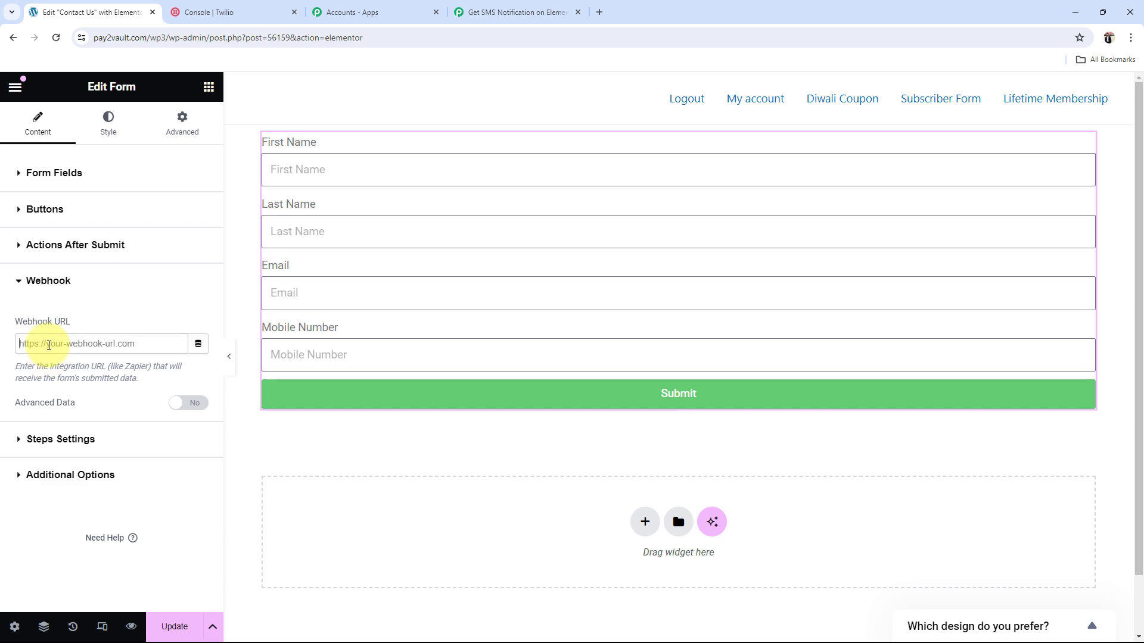
{"action": "left_click", "coordinate": [516, 12]}
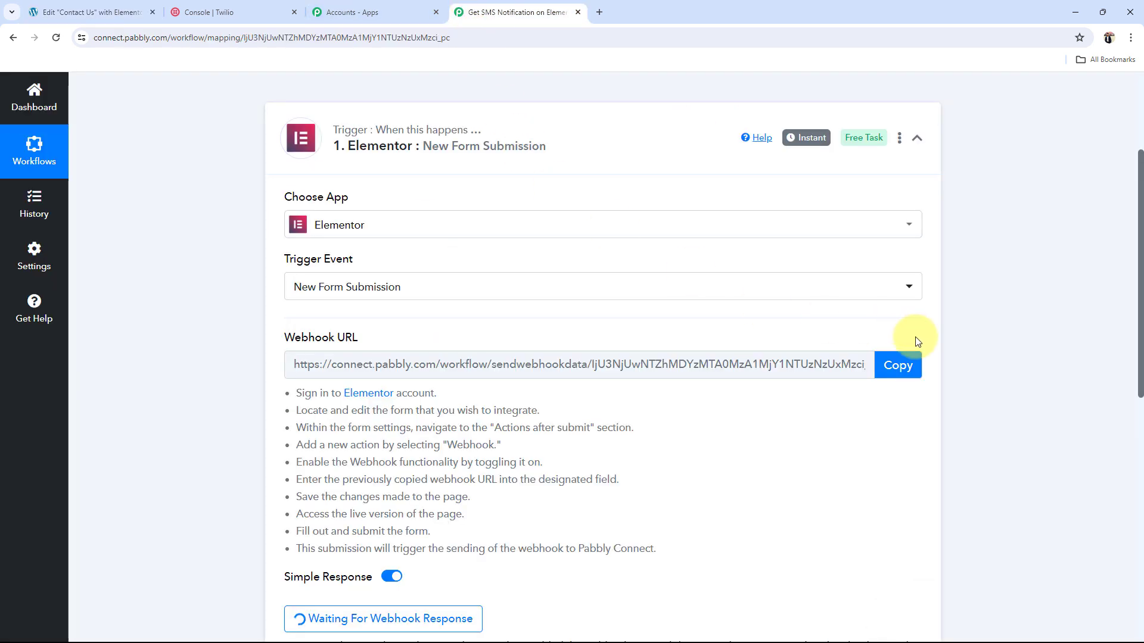
{"action": "left_click", "coordinate": [894, 366]}
{"action": "left_click", "coordinate": [131, 12]}
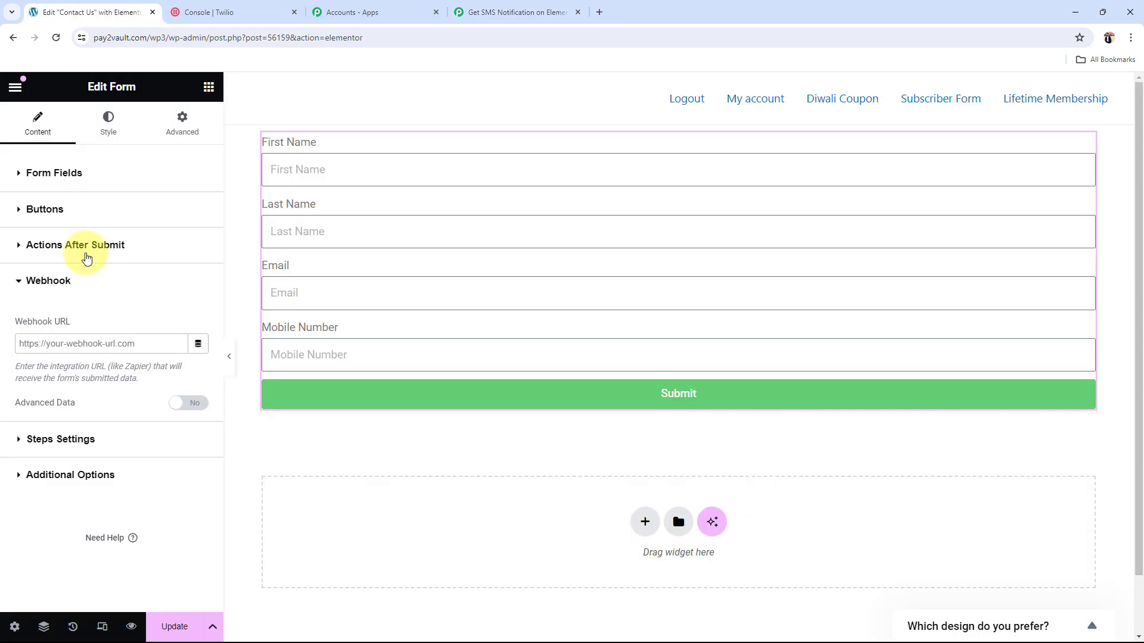
{"action": "key", "text": "ctrl+v"}
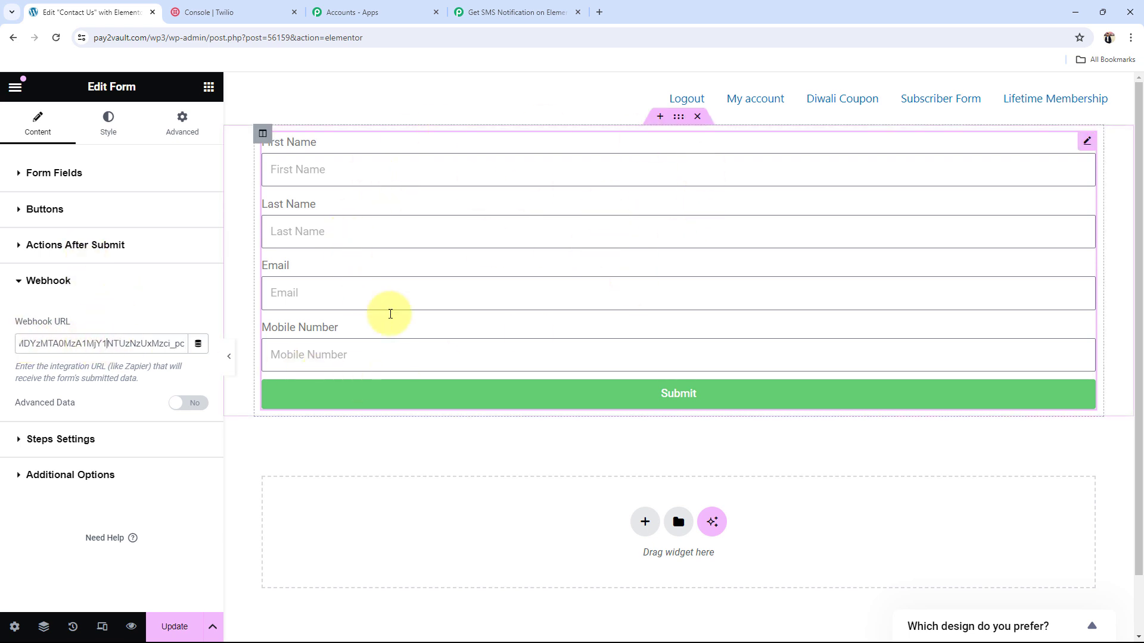
{"action": "left_click", "coordinate": [174, 626]}
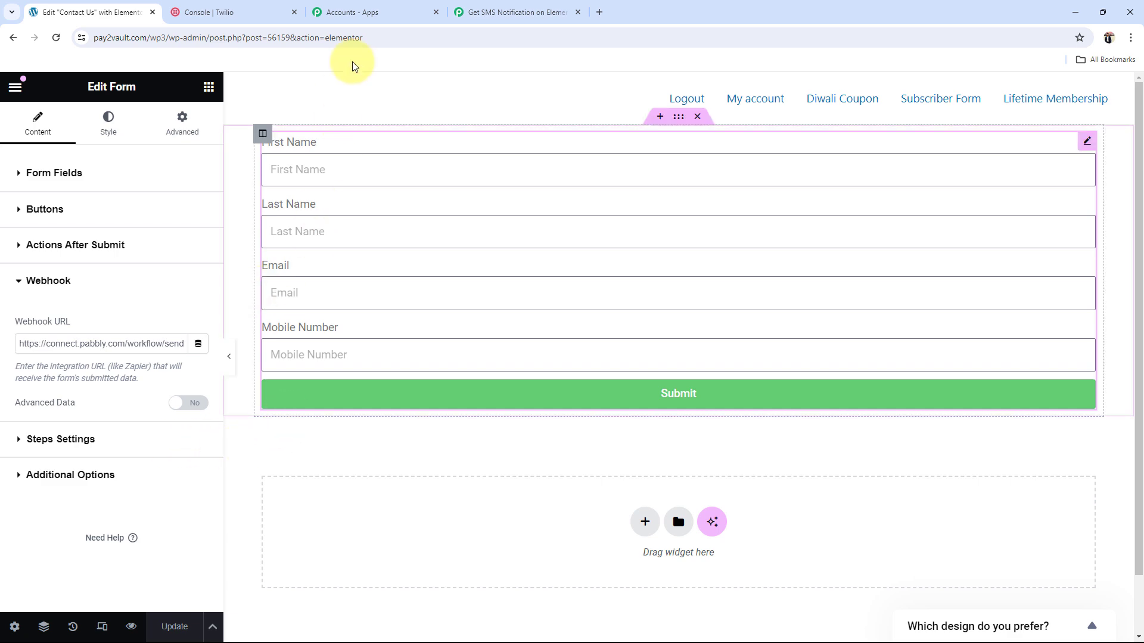
Return to the Pabbly Connect workflow and examine the note about making a test submission.
{"action": "left_click", "coordinate": [463, 10]}
{"action": "scroll", "coordinate": [234, 395], "scroll_direction": "down", "scroll_amount": 2}
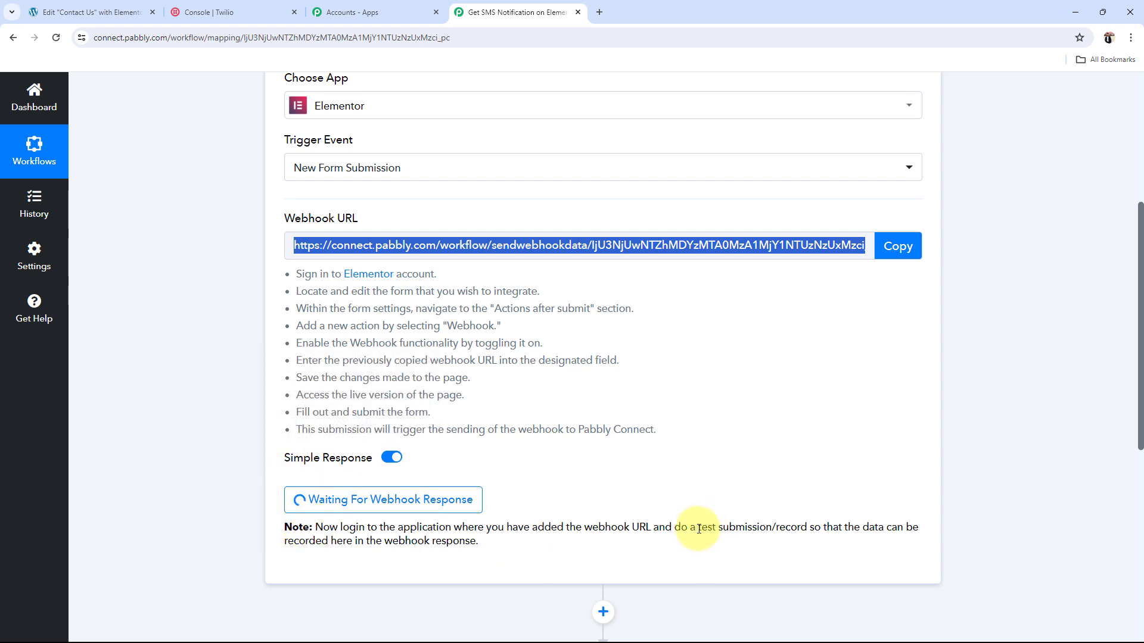
{"action": "left_click_drag", "start_coordinate": [699, 528], "coordinate": [807, 527]}
{"action": "left_click", "coordinate": [612, 444]}
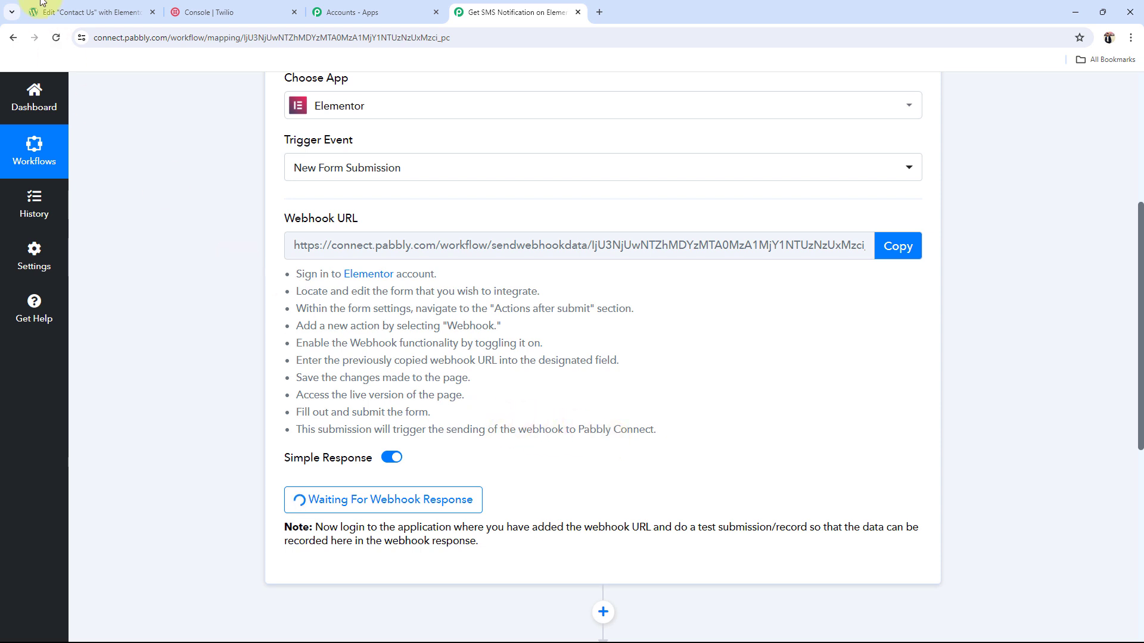
Preview the contact page from Elementor and fill in the form with a test first name, last name, e-mail and mobile number.
{"action": "left_click", "coordinate": [73, 12]}
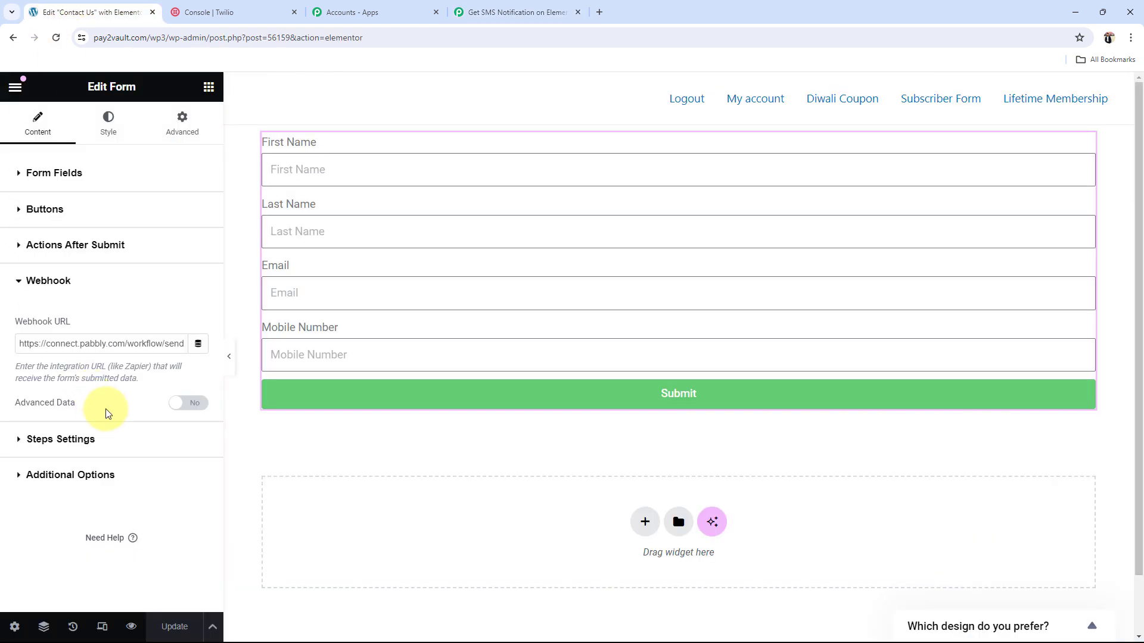
{"action": "left_click", "coordinate": [132, 627]}
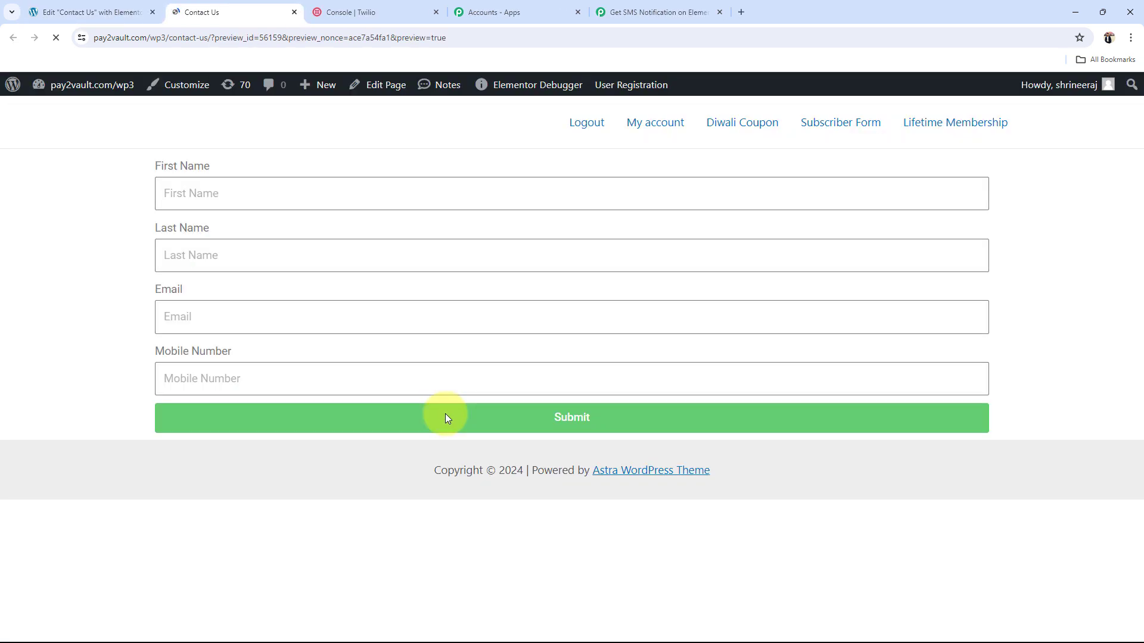
{"action": "left_click", "coordinate": [168, 187]}
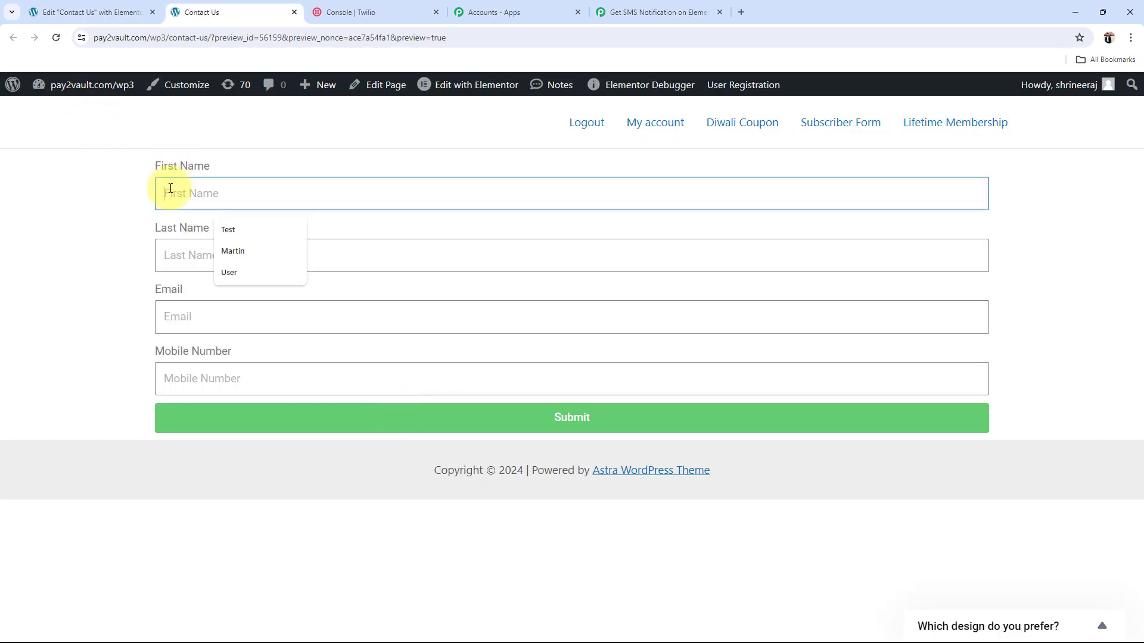
{"action": "left_click", "coordinate": [268, 234]}
{"action": "left_click", "coordinate": [211, 250]}
{"action": "left_click", "coordinate": [213, 291]}
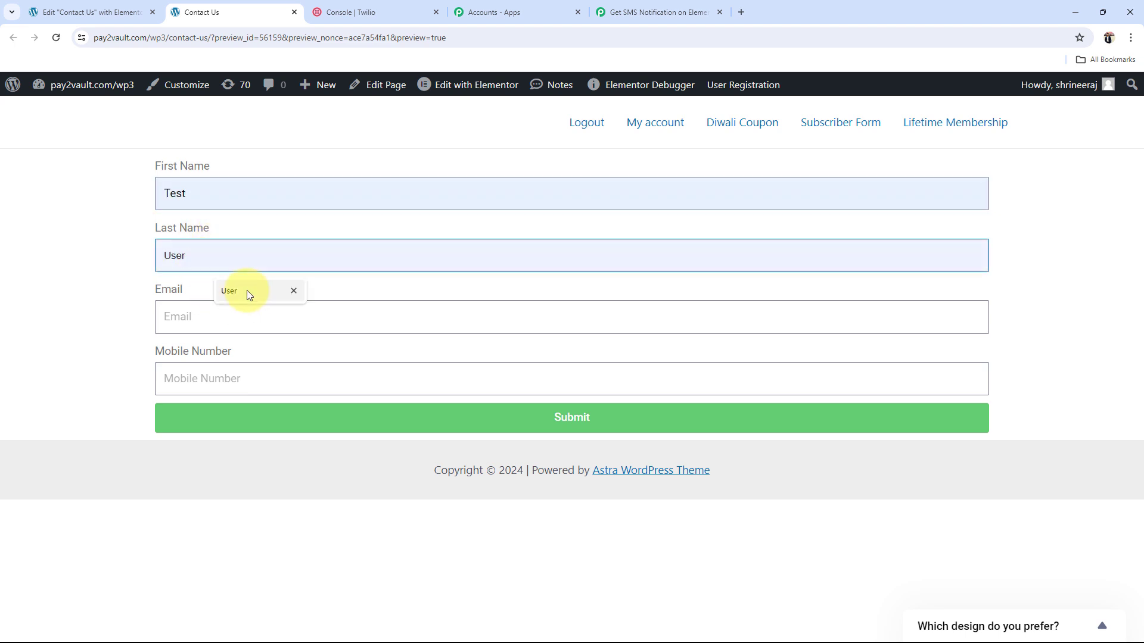
{"action": "left_click", "coordinate": [209, 318]}
{"action": "left_click", "coordinate": [259, 354]}
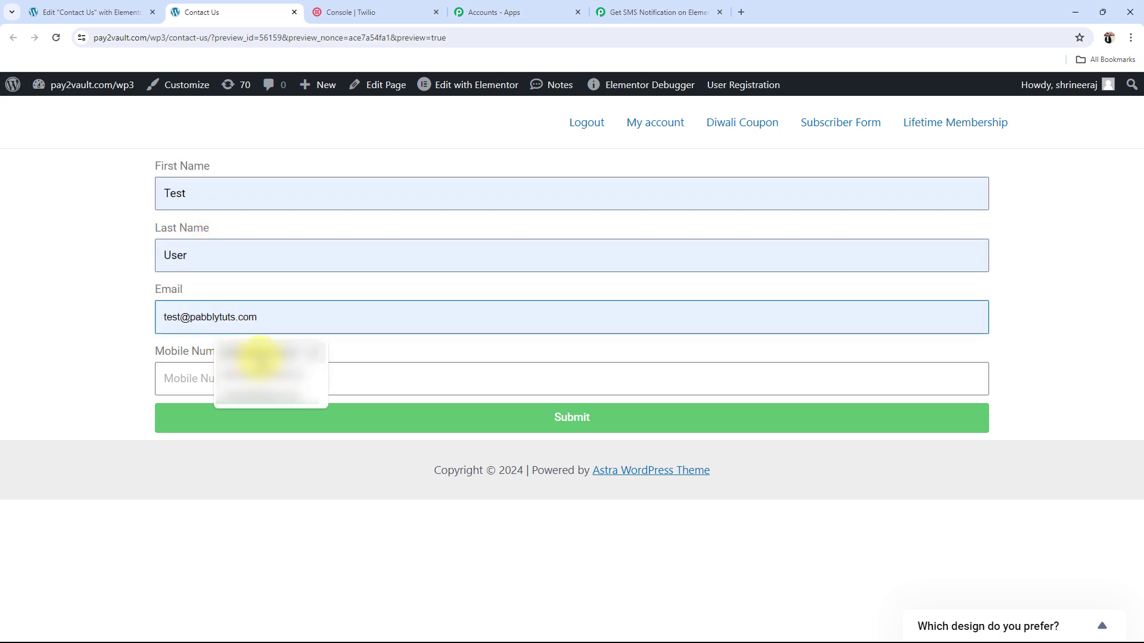
{"action": "left_click", "coordinate": [184, 377]}
{"action": "left_click", "coordinate": [250, 420]}
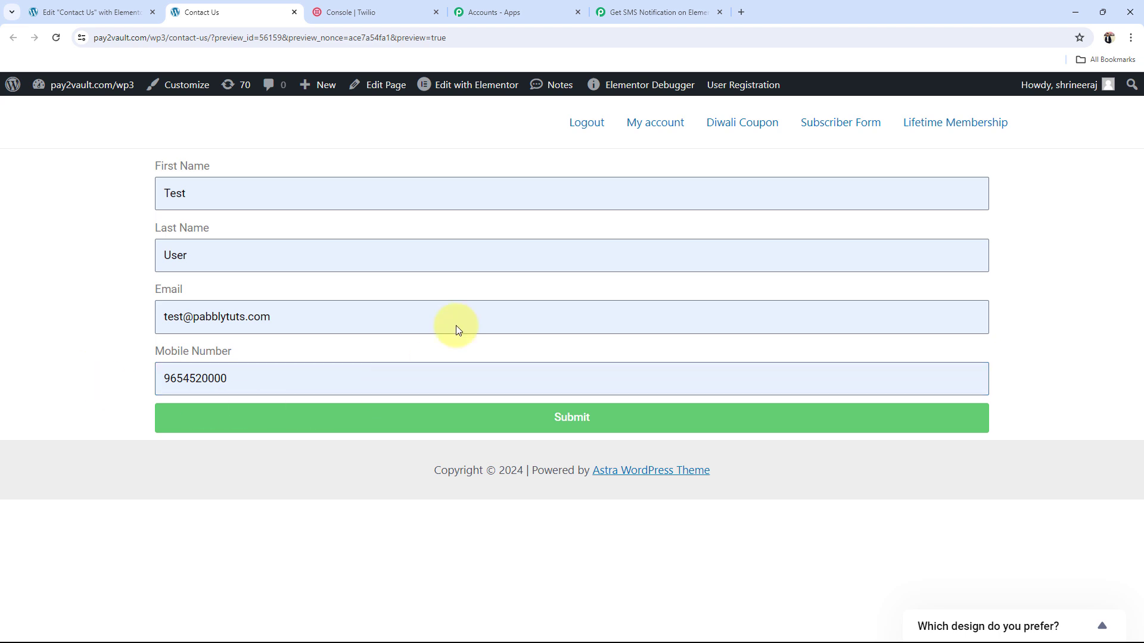
Submit the test entry and highlight the message beneath the form.
{"action": "left_click", "coordinate": [466, 428]}
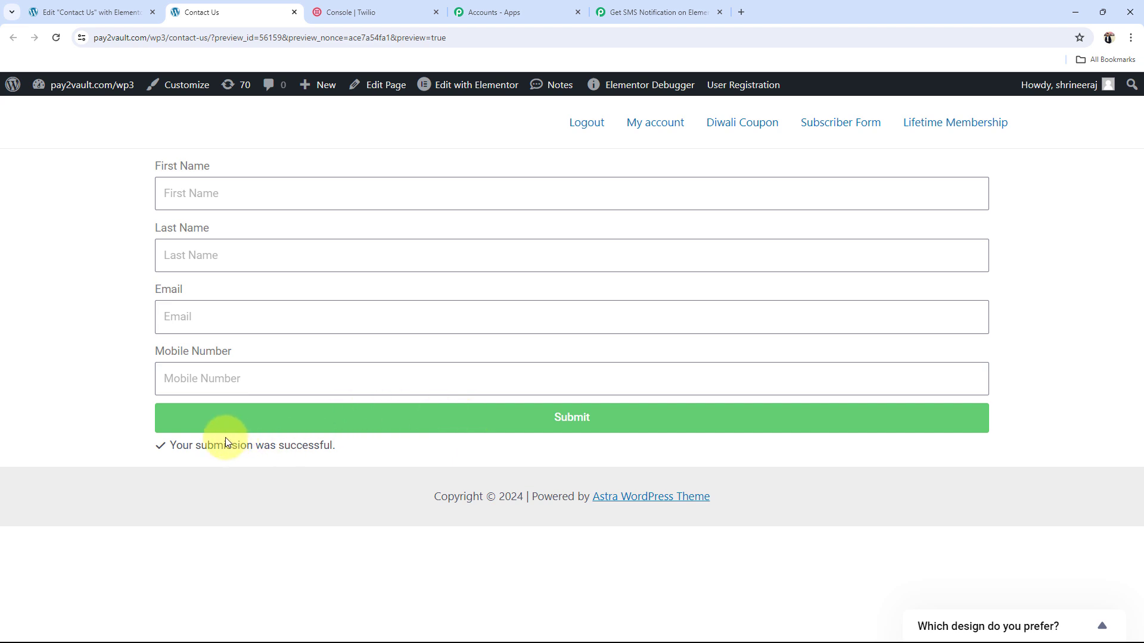
{"action": "left_click_drag", "start_coordinate": [195, 446], "coordinate": [286, 447]}
{"action": "left_click", "coordinate": [354, 460]}
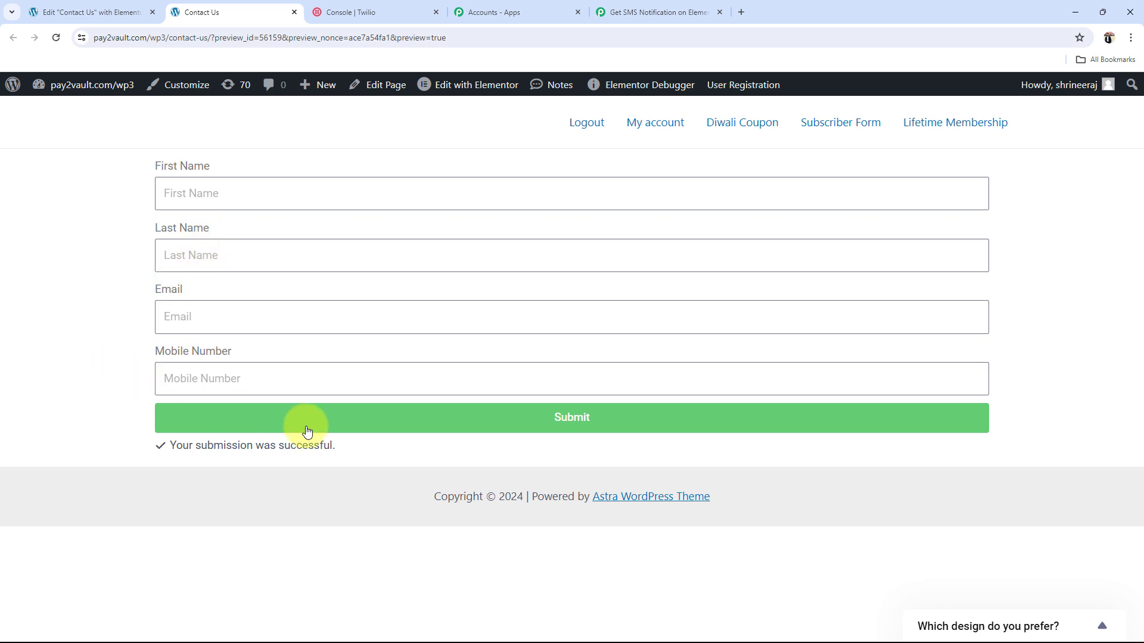
Return to the Pabbly Connect workflow and examine the form name, mobile number, name and e-mail in the trigger's received response.
{"action": "left_click", "coordinate": [655, 12]}
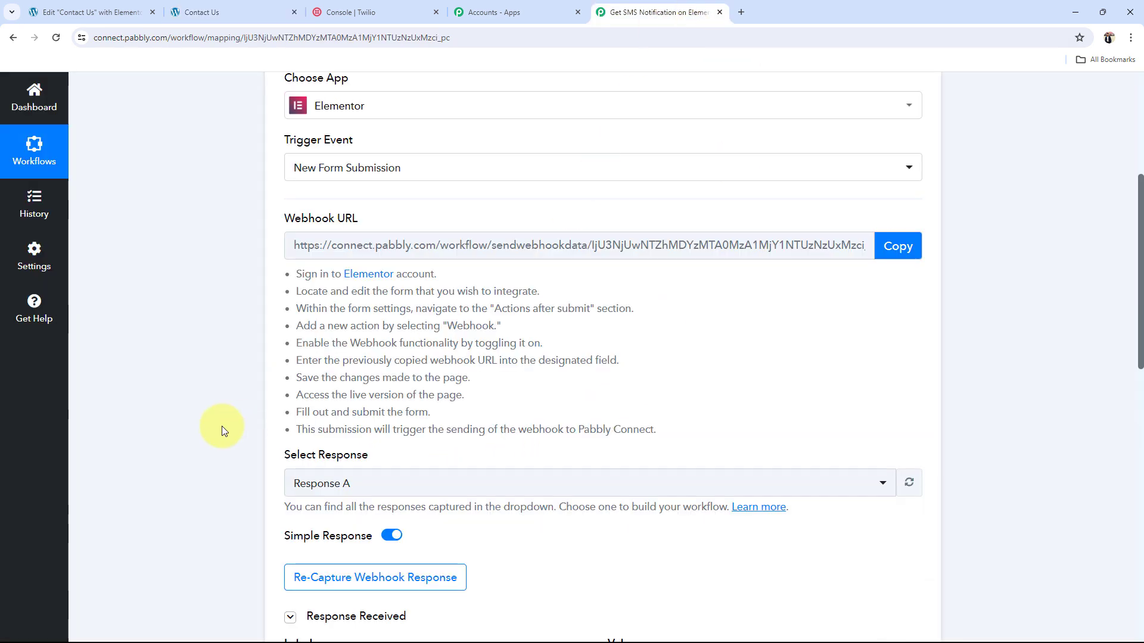
{"action": "scroll", "coordinate": [171, 439], "scroll_direction": "down", "scroll_amount": 3}
{"action": "scroll", "coordinate": [170, 441], "scroll_direction": "down", "scroll_amount": 3}
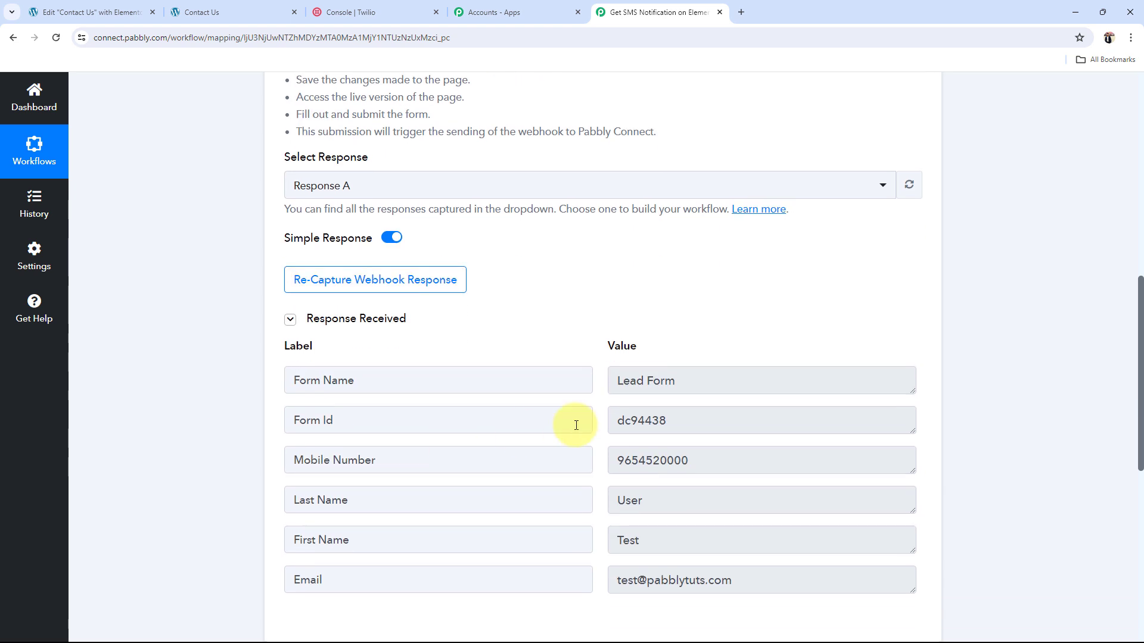
{"action": "left_click_drag", "start_coordinate": [768, 372], "coordinate": [549, 377]}
{"action": "left_click", "coordinate": [294, 379]}
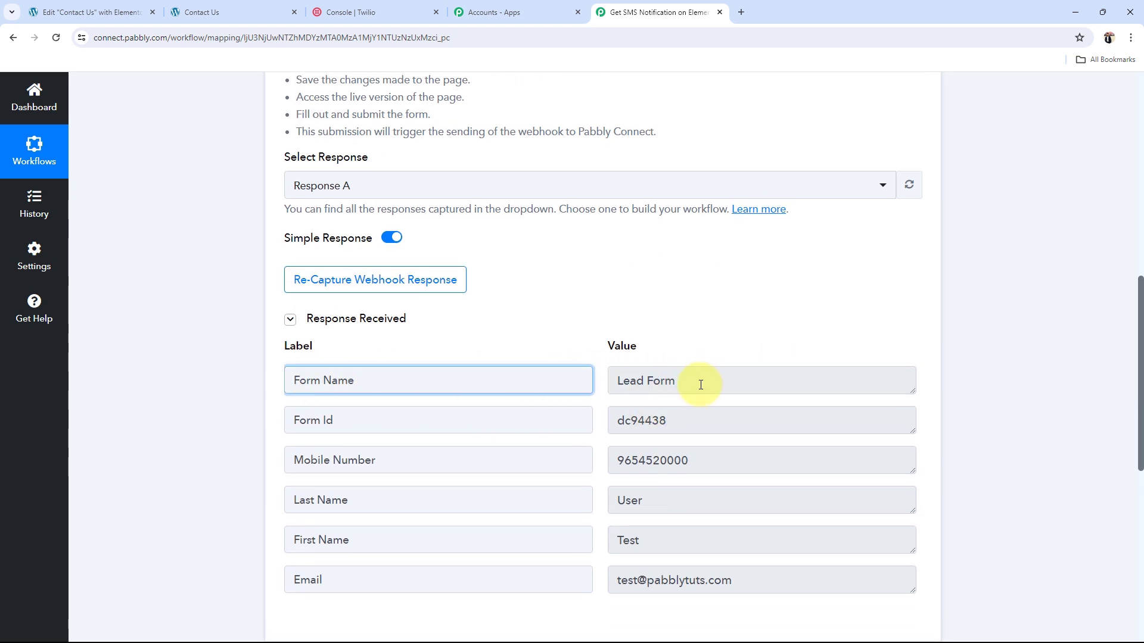
{"action": "left_click_drag", "start_coordinate": [697, 383], "coordinate": [577, 383]}
{"action": "left_click", "coordinate": [333, 468]}
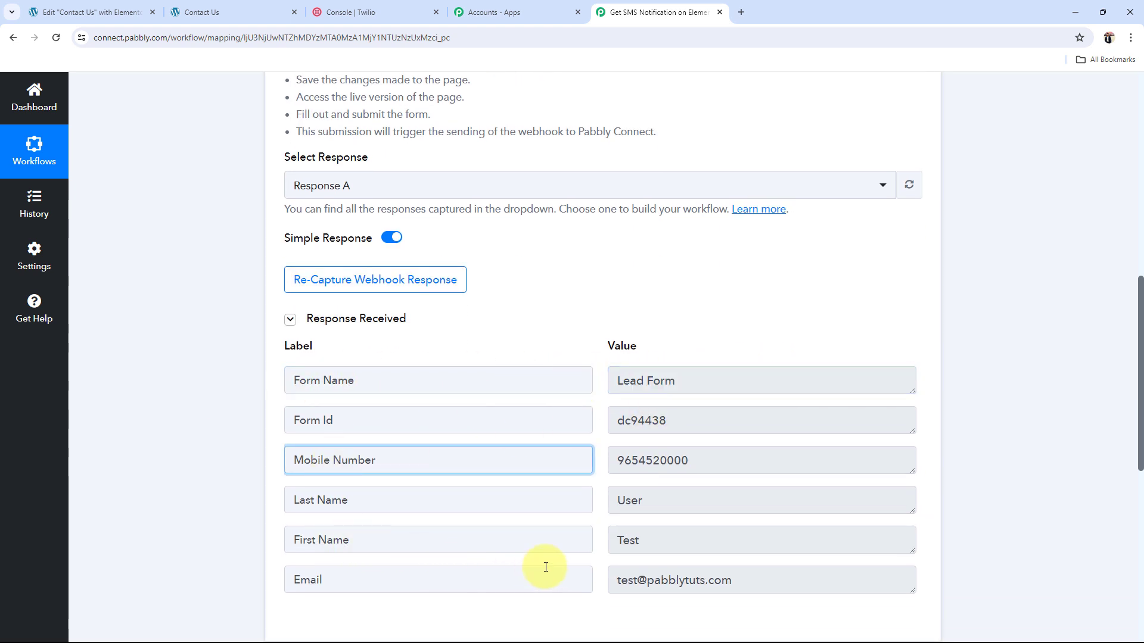
{"action": "left_click_drag", "start_coordinate": [664, 535], "coordinate": [568, 541]}
{"action": "left_click_drag", "start_coordinate": [695, 504], "coordinate": [582, 498]}
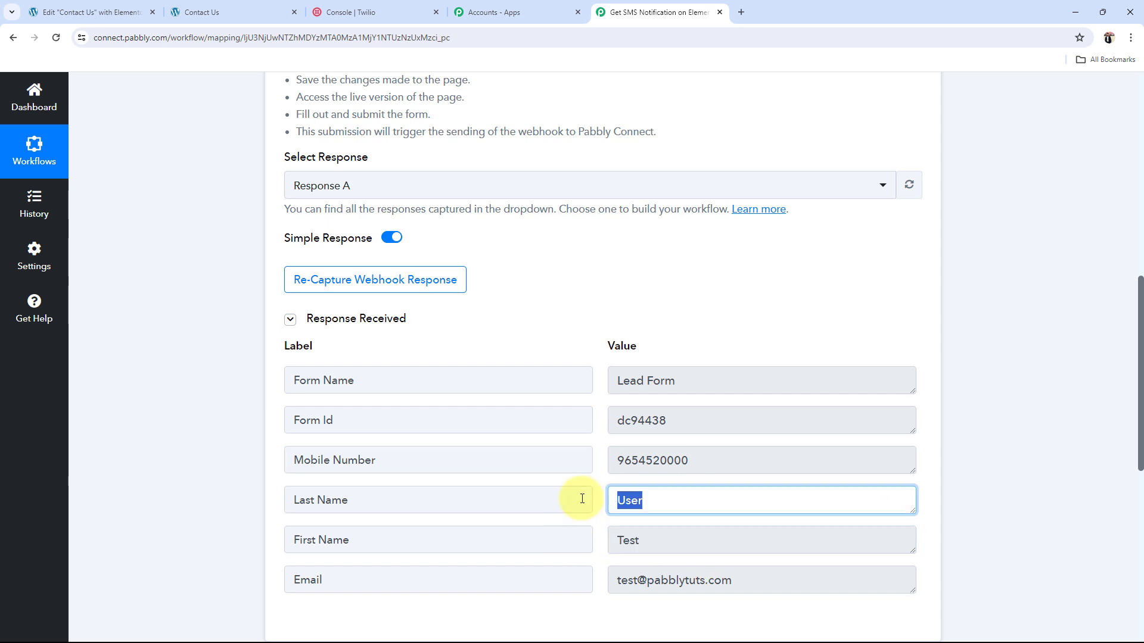
{"action": "left_click_drag", "start_coordinate": [692, 462], "coordinate": [447, 528]}
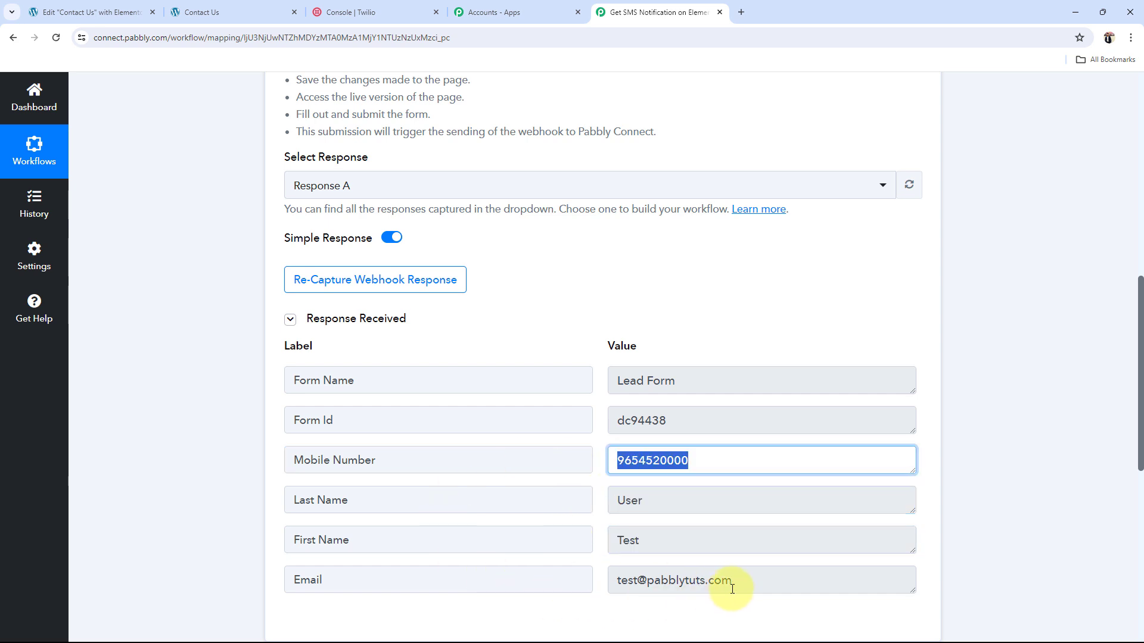
{"action": "left_click_drag", "start_coordinate": [734, 581], "coordinate": [438, 563]}
{"action": "left_click", "coordinate": [212, 509]}
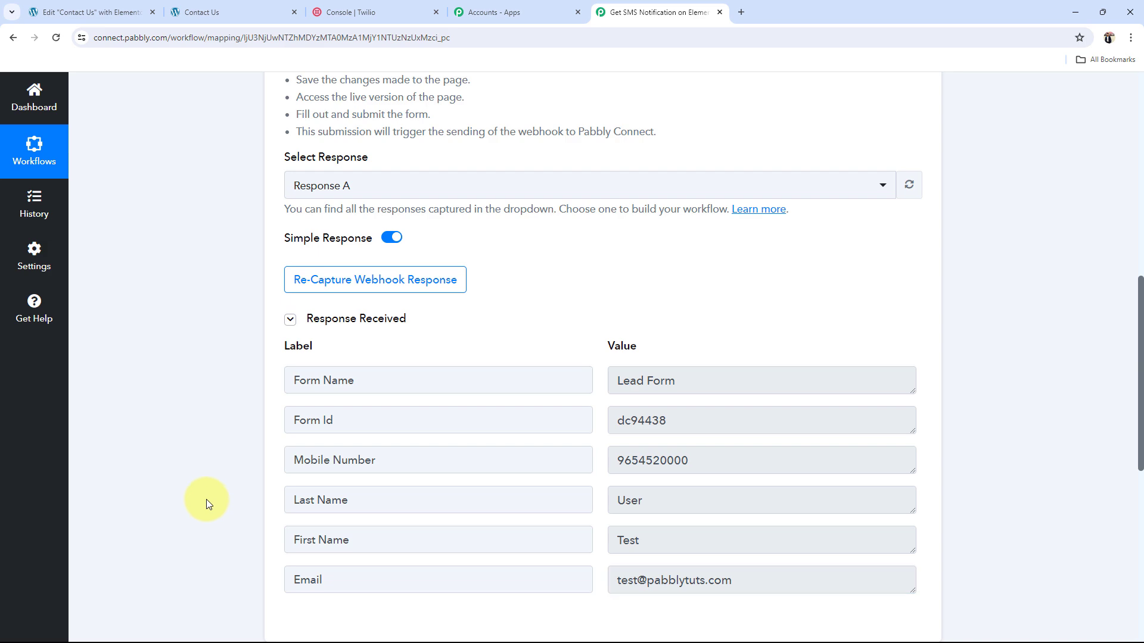
Expand the Twilio Send SMS Message action and open its account connection settings.
{"action": "scroll", "coordinate": [206, 500], "scroll_direction": "up", "scroll_amount": 10}
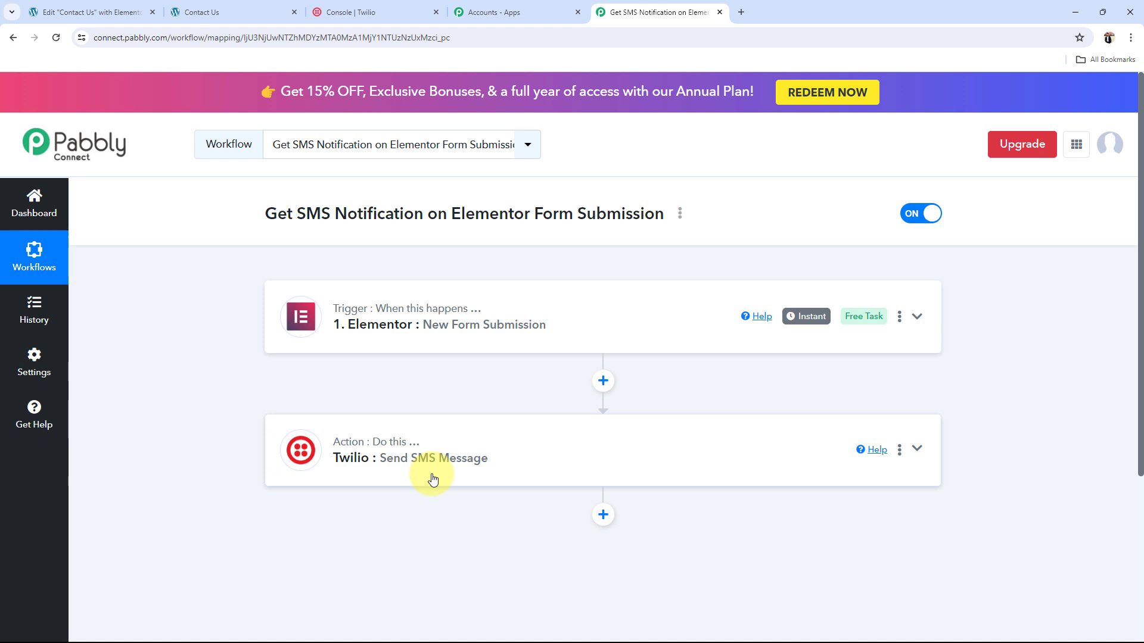
{"action": "left_click", "coordinate": [383, 455]}
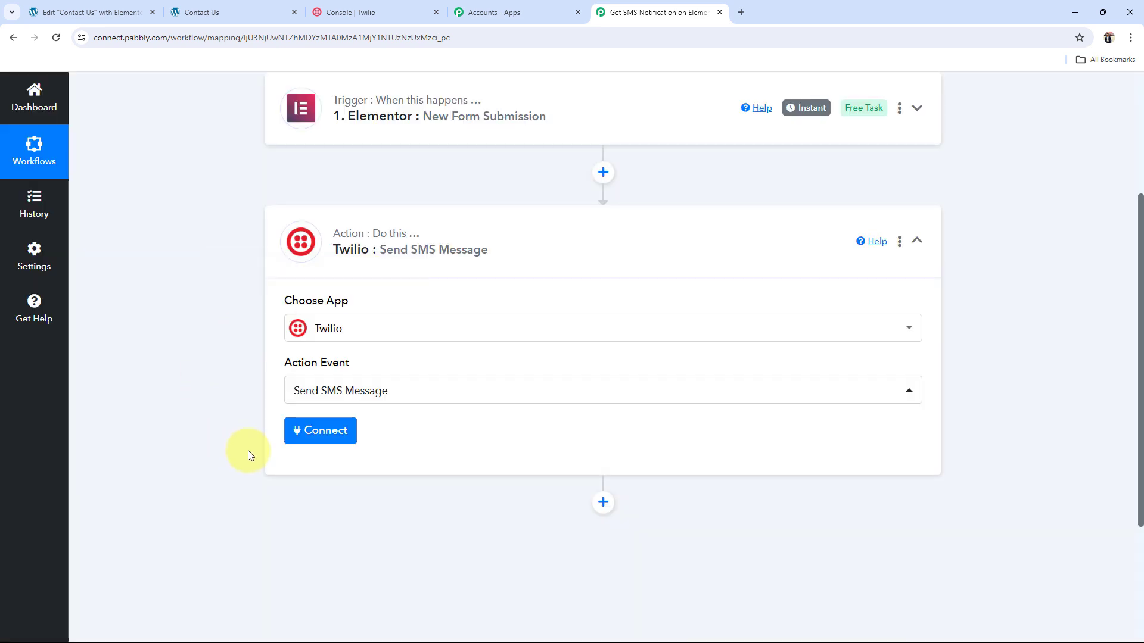
{"action": "left_click", "coordinate": [327, 436]}
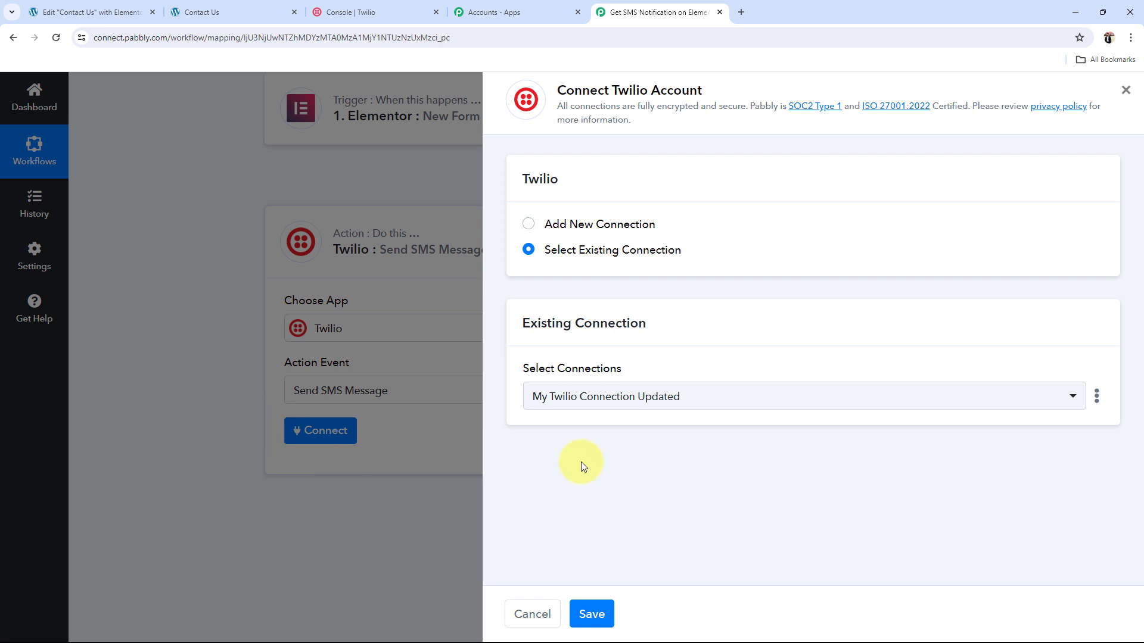
{"action": "left_click", "coordinate": [529, 224]}
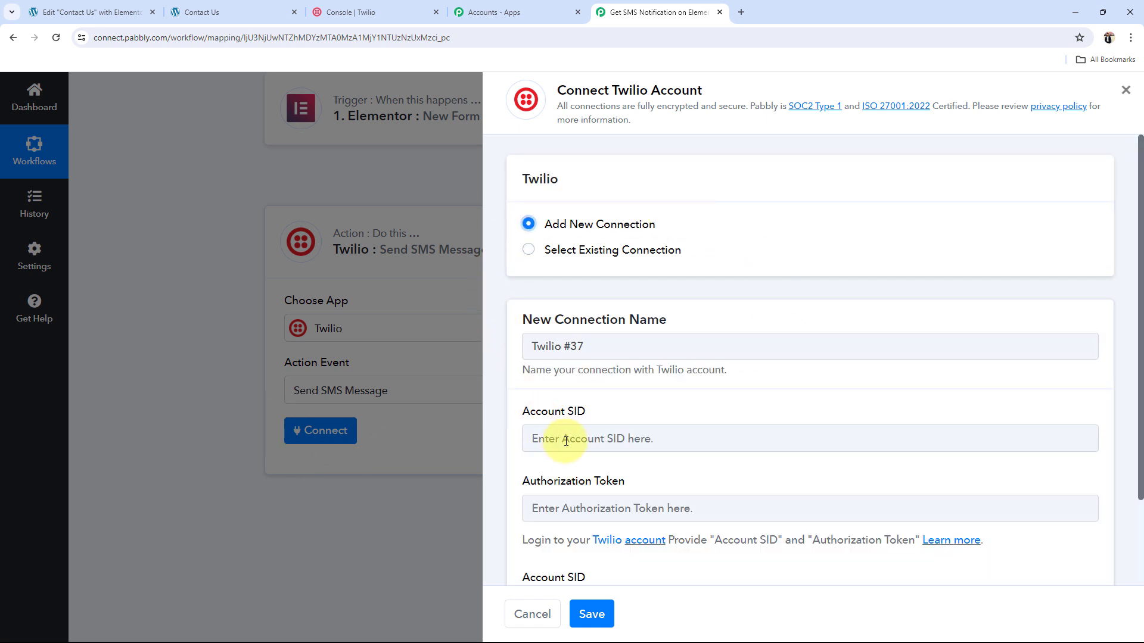
{"action": "scroll", "coordinate": [566, 440], "scroll_direction": "down", "scroll_amount": 2}
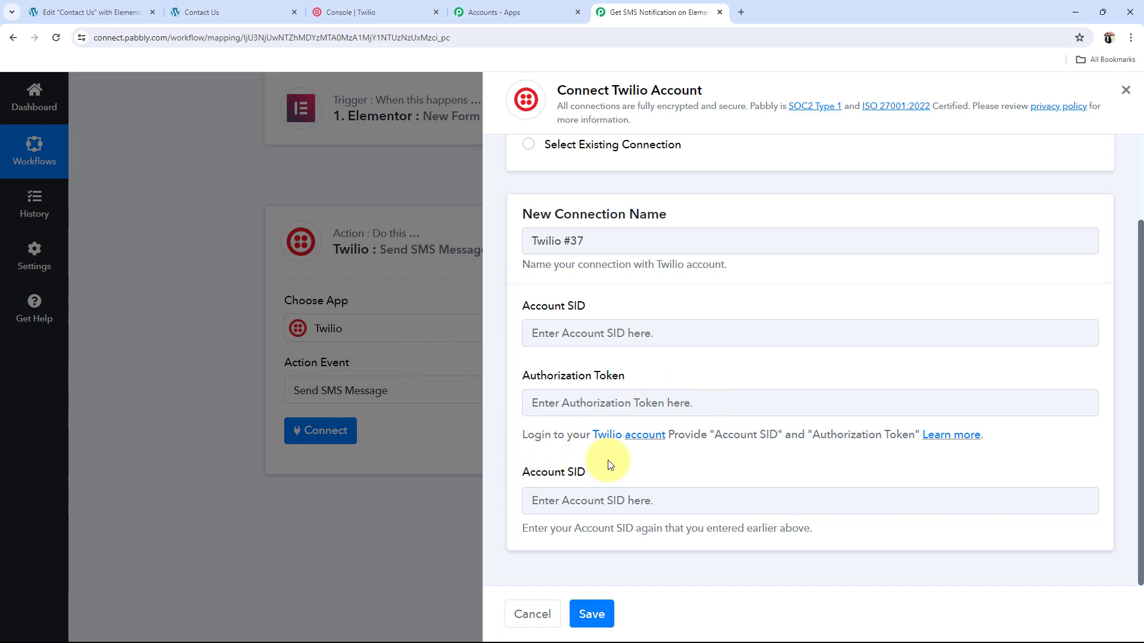
{"action": "left_click", "coordinate": [344, 11]}
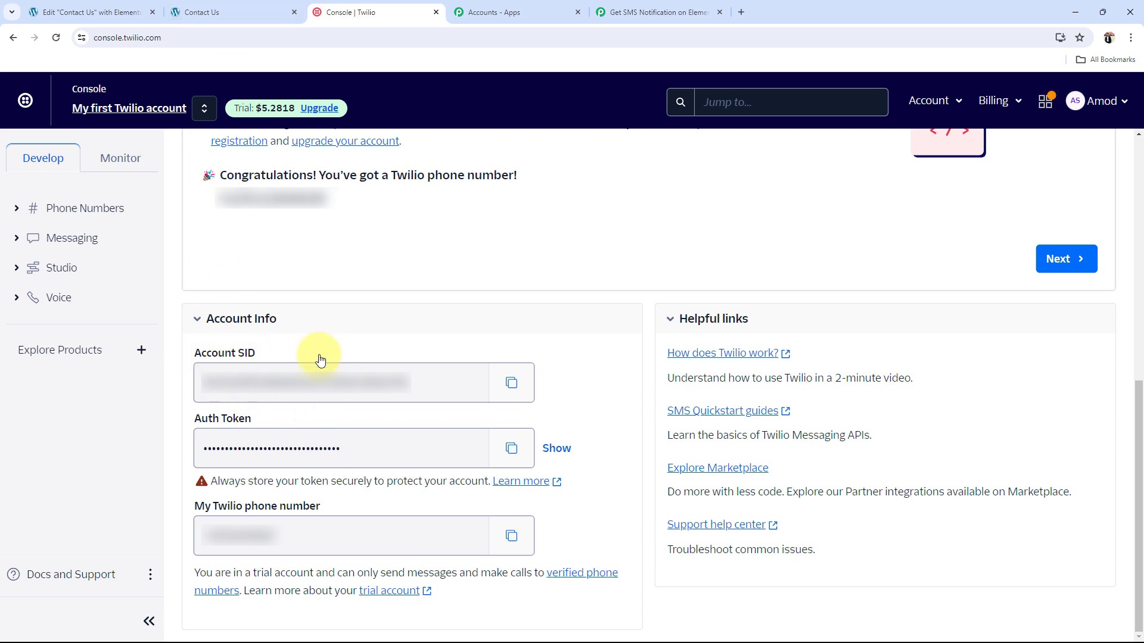
{"action": "left_click", "coordinate": [513, 385]}
{"action": "left_click", "coordinate": [656, 12]}
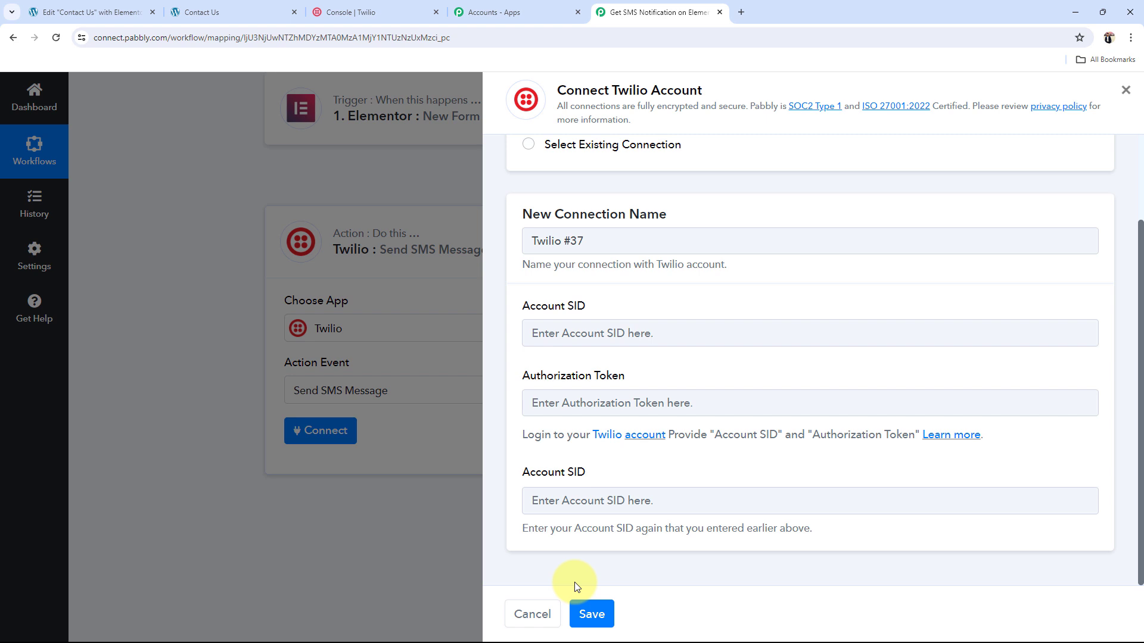
{"action": "scroll", "coordinate": [574, 582], "scroll_direction": "up", "scroll_amount": 2}
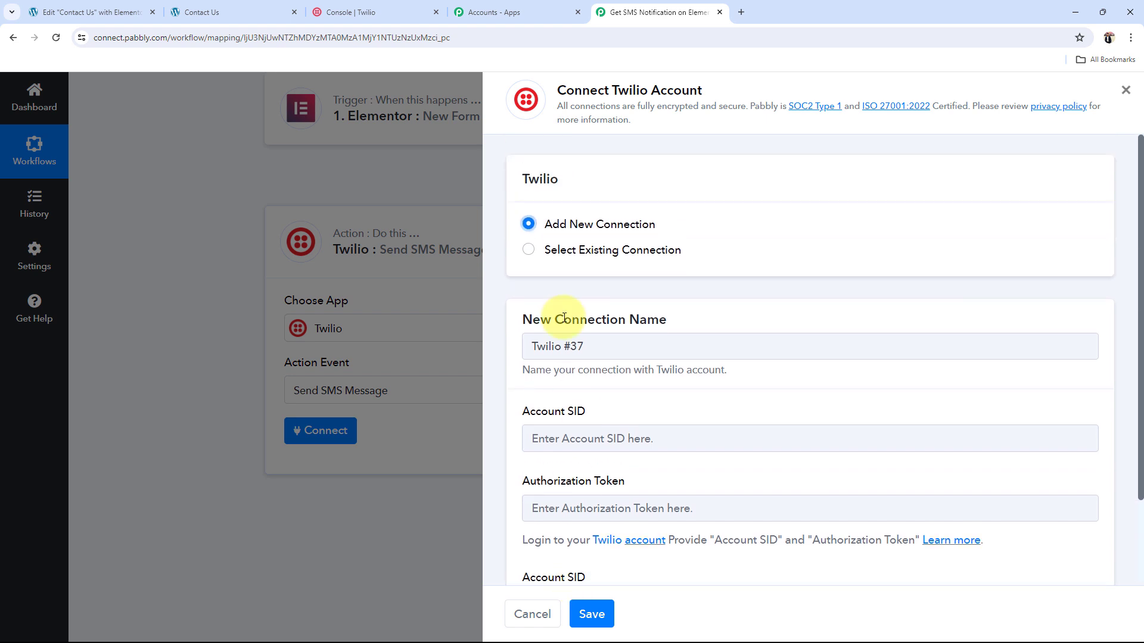
Connect the action through the existing connection "My Twilio Connection Updated" and save it.
{"action": "left_click", "coordinate": [528, 250]}
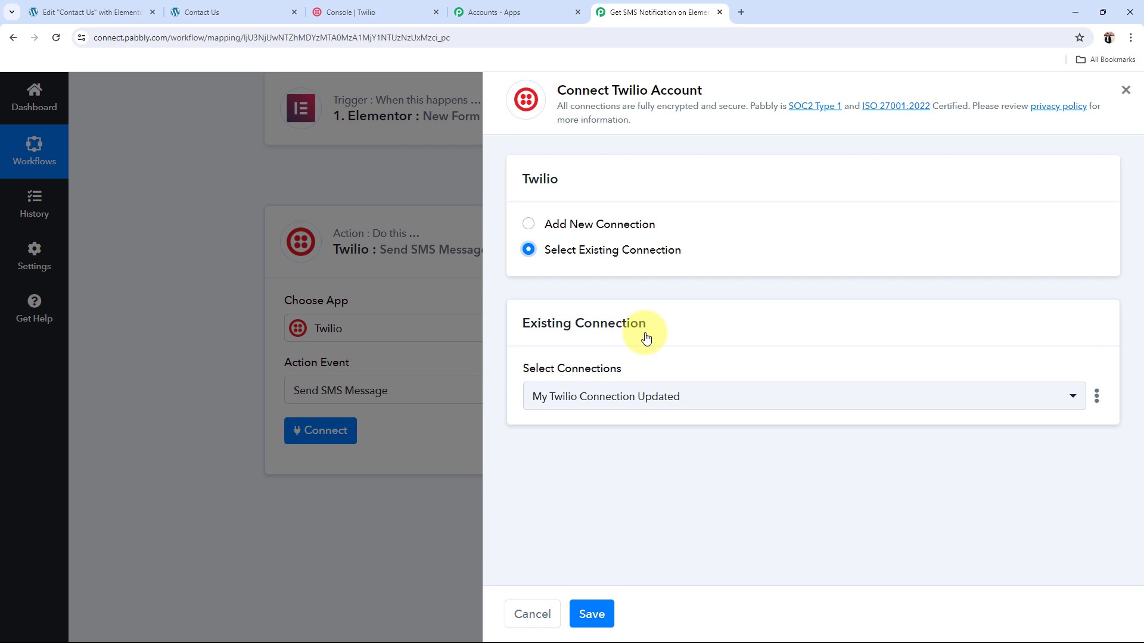
{"action": "left_click", "coordinate": [587, 615]}
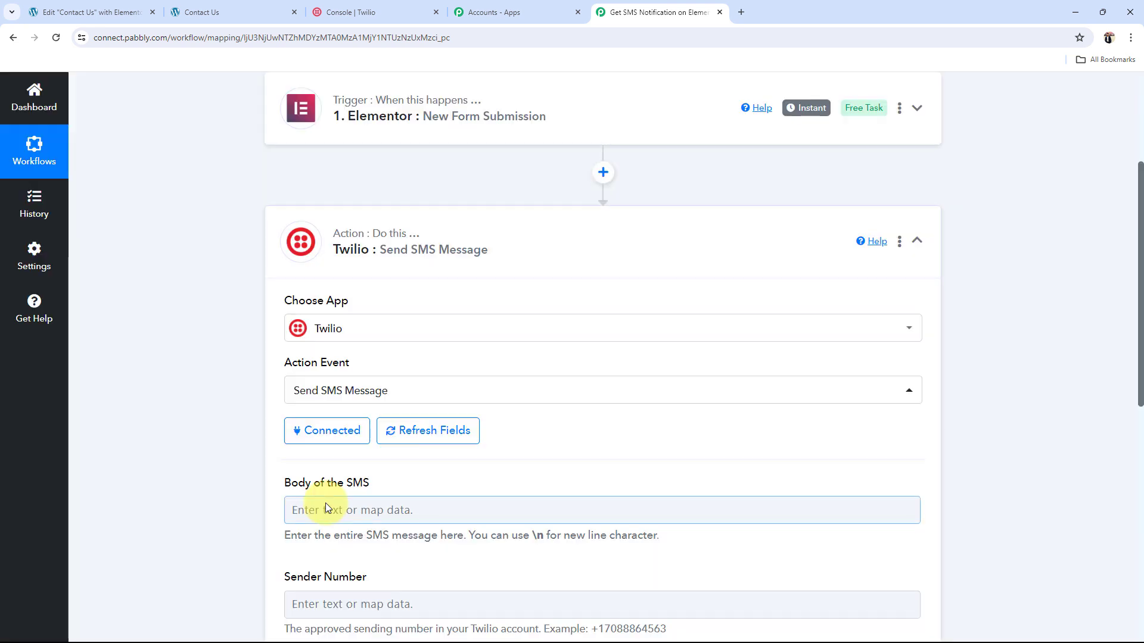
Fill the SMS body with a "Hello Team" notice of a new Elementor form submission, blank Name, Email and Mobile Number lines, and "Check this out!".
{"action": "scroll", "coordinate": [215, 462], "scroll_direction": "down", "scroll_amount": 3}
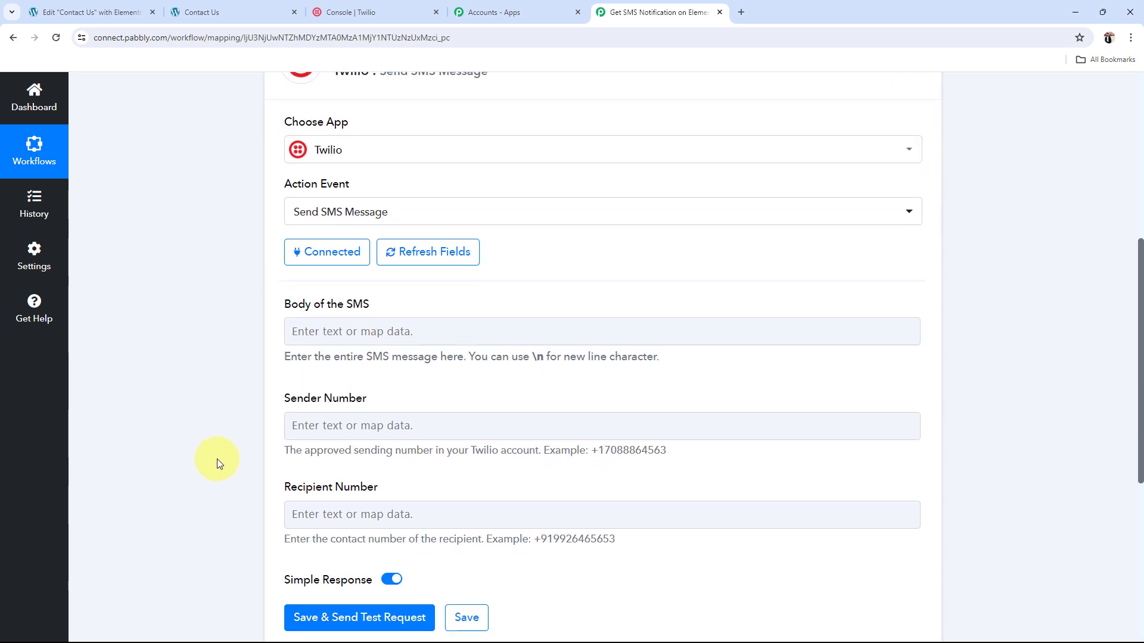
{"action": "triple_click", "coordinate": [316, 312]}
{"action": "left_click", "coordinate": [237, 332]}
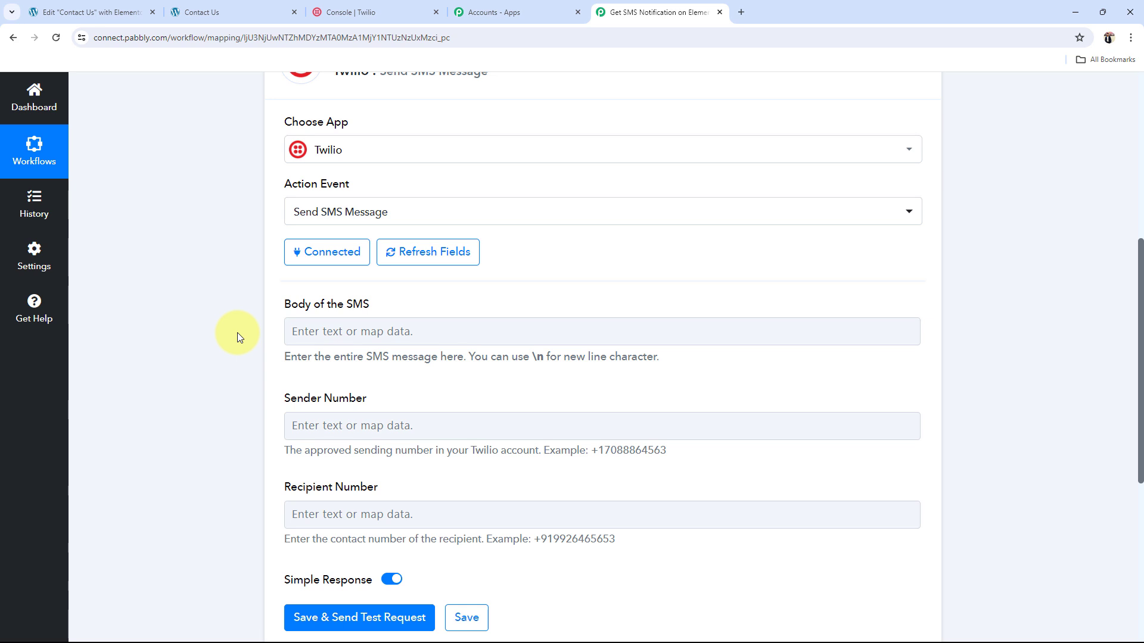
{"action": "key", "text": "ctrl+v"}
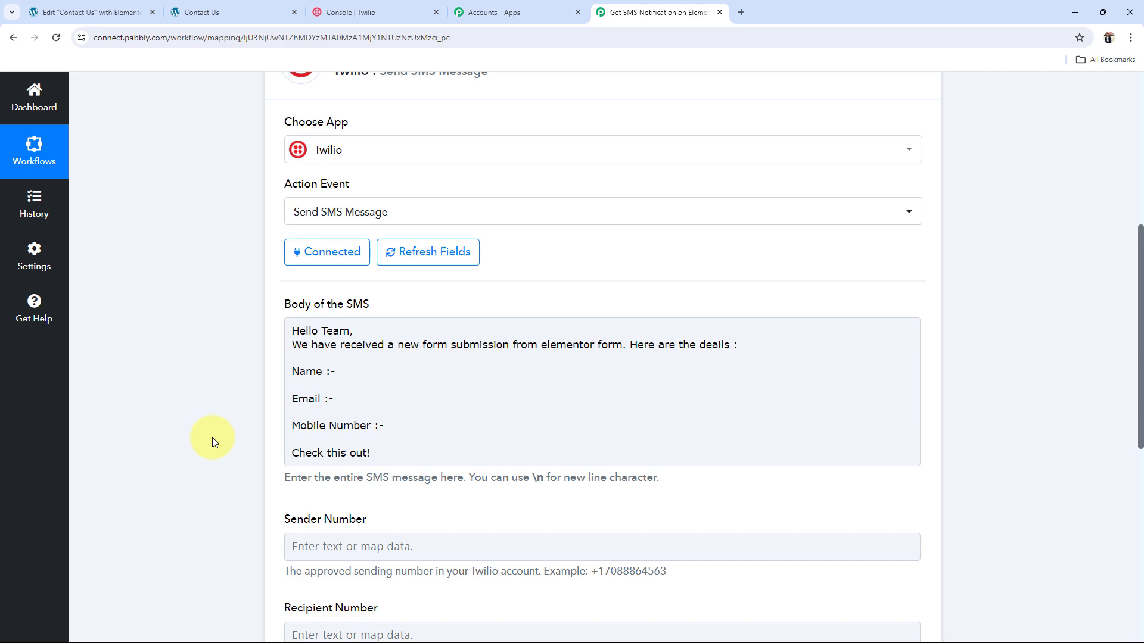
Map the Elementor trigger's First Name and Last Name into the Name line of the SMS body.
{"action": "scroll", "coordinate": [212, 438], "scroll_direction": "up", "scroll_amount": 6}
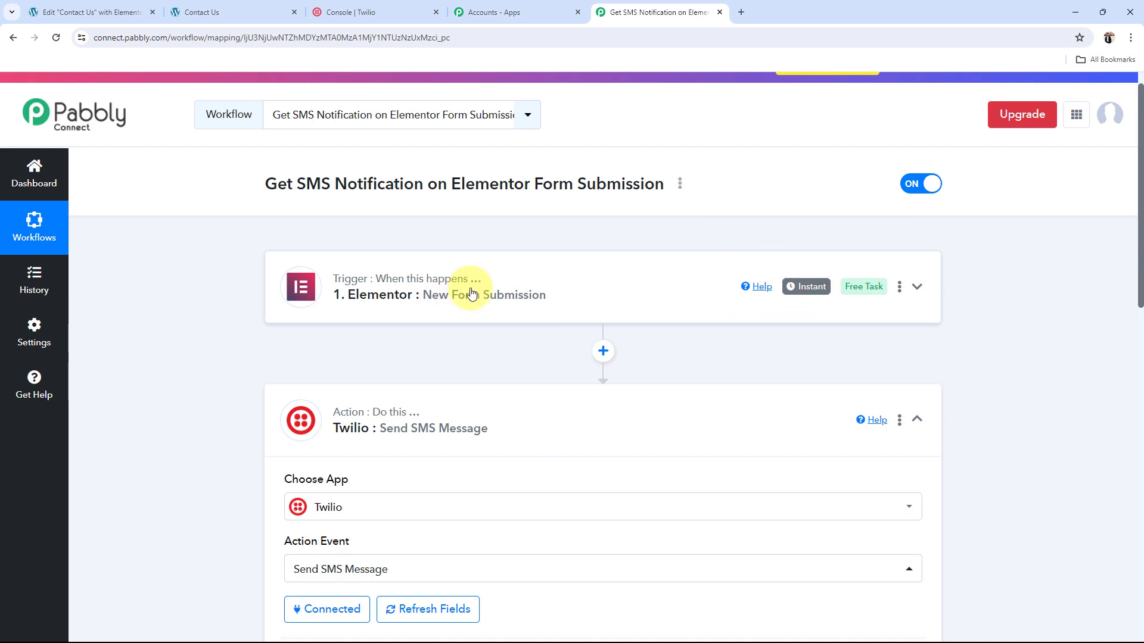
{"action": "scroll", "coordinate": [262, 339], "scroll_direction": "down", "scroll_amount": 6}
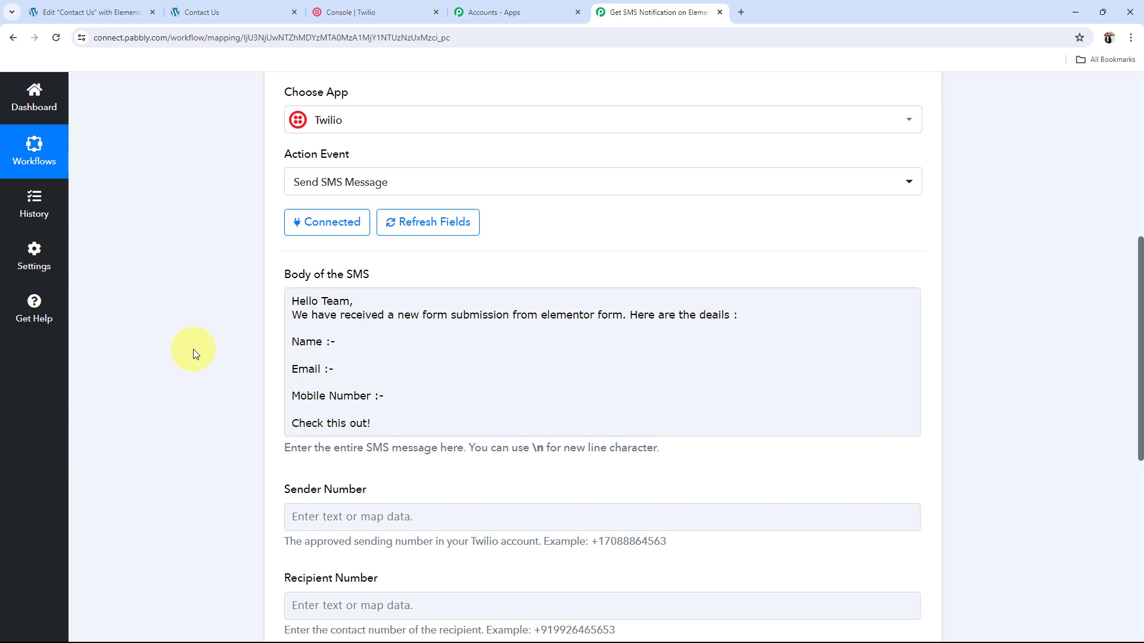
{"action": "left_click", "coordinate": [380, 348]}
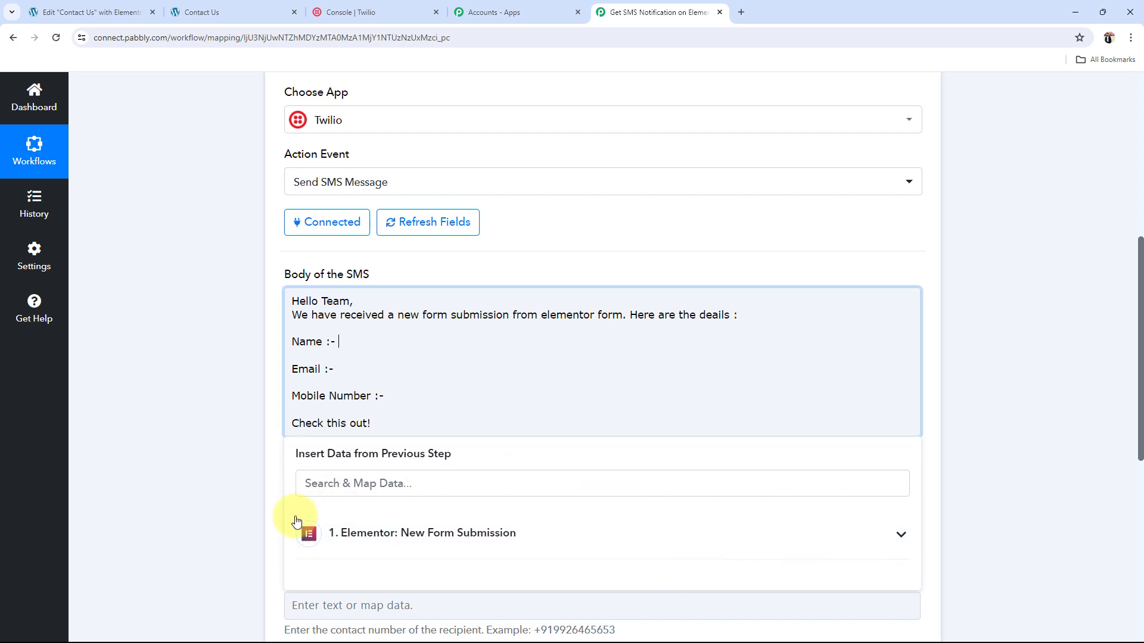
{"action": "left_click", "coordinate": [897, 559]}
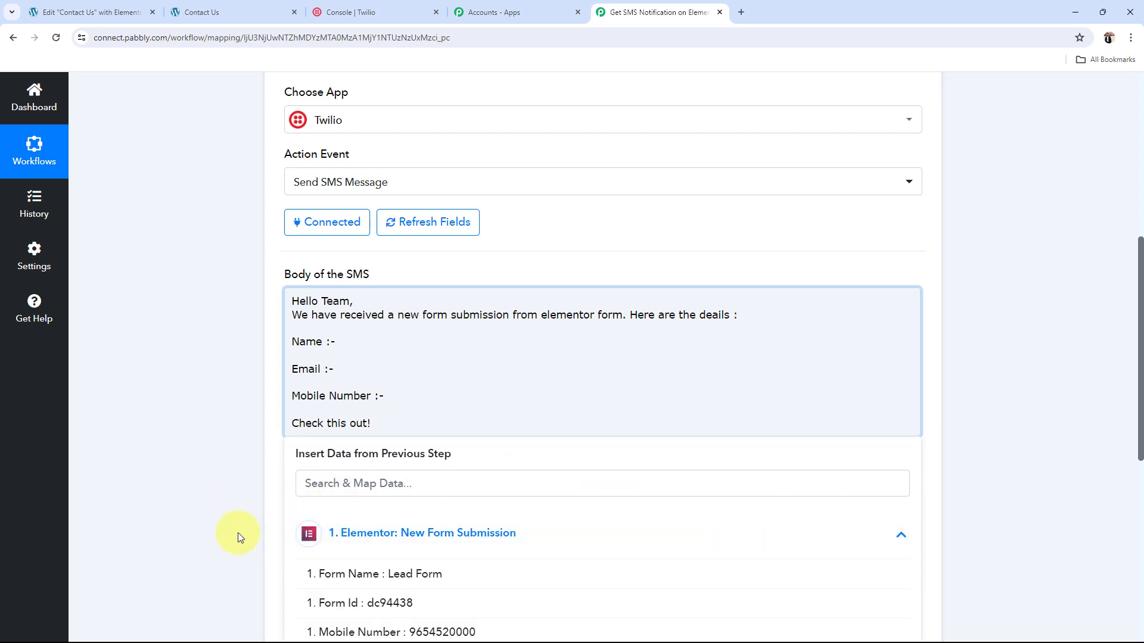
{"action": "scroll", "coordinate": [170, 524], "scroll_direction": "down", "scroll_amount": 2}
{"action": "scroll", "coordinate": [169, 524], "scroll_direction": "down", "scroll_amount": 1}
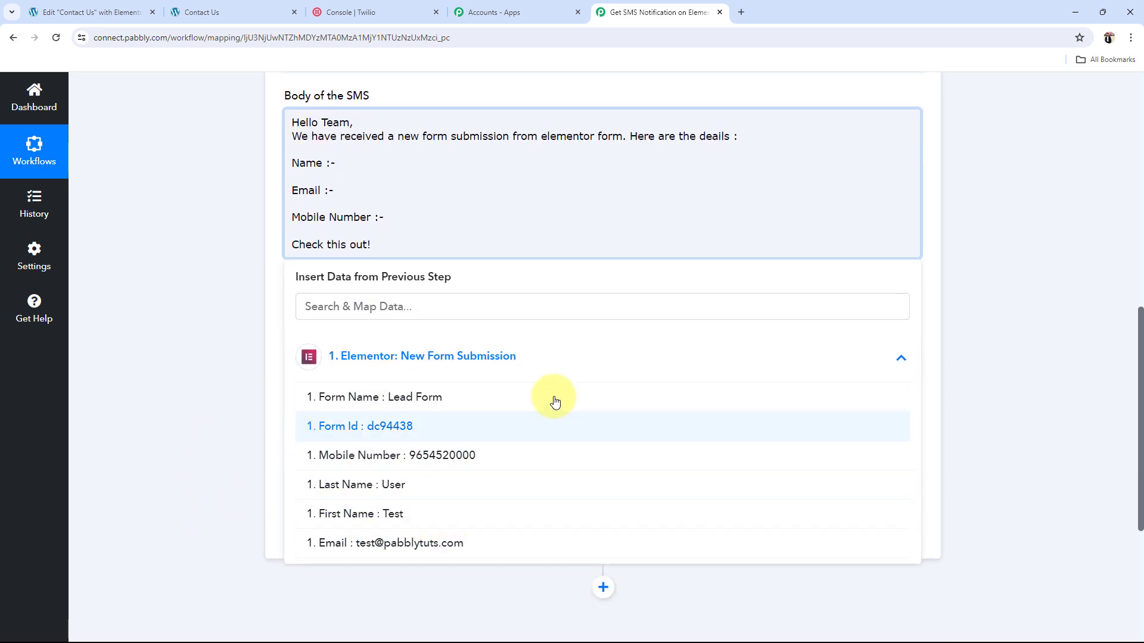
{"action": "left_click", "coordinate": [376, 518]}
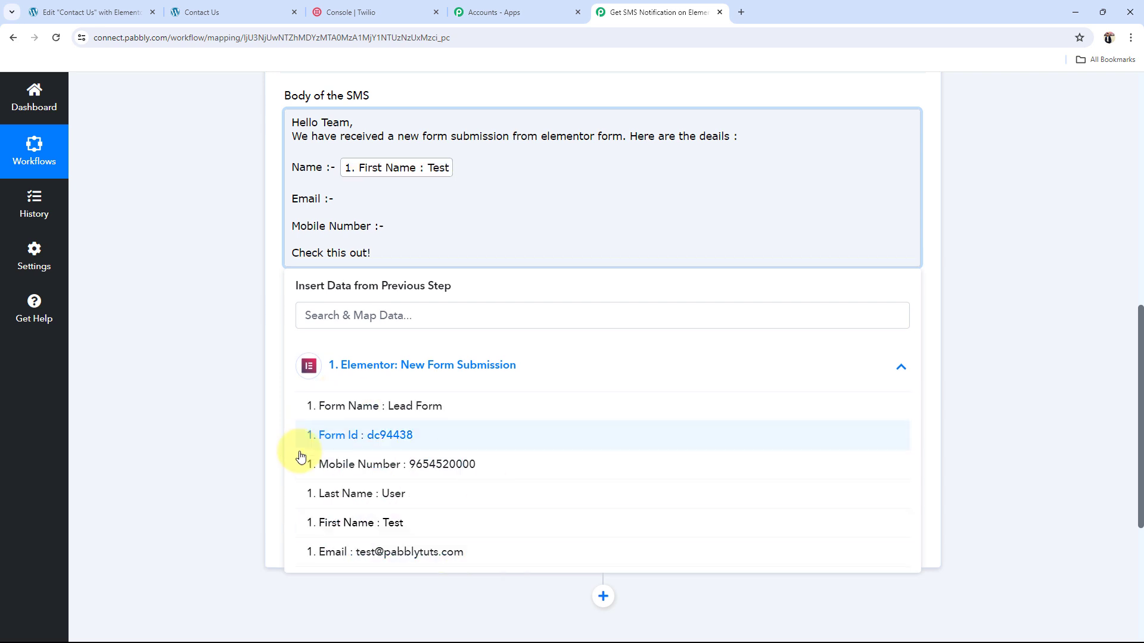
{"action": "left_click", "coordinate": [309, 494]}
{"action": "left_click", "coordinate": [189, 290]}
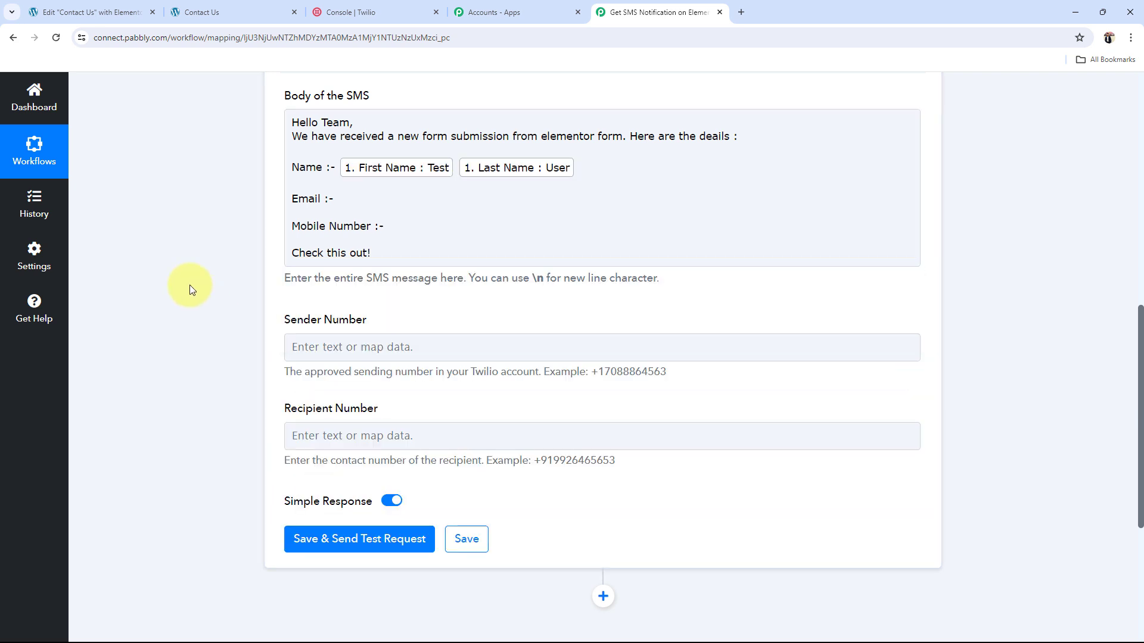
Map the Elementor trigger's Email and Mobile Number into the matching lines of the SMS body.
{"action": "left_click", "coordinate": [387, 193]}
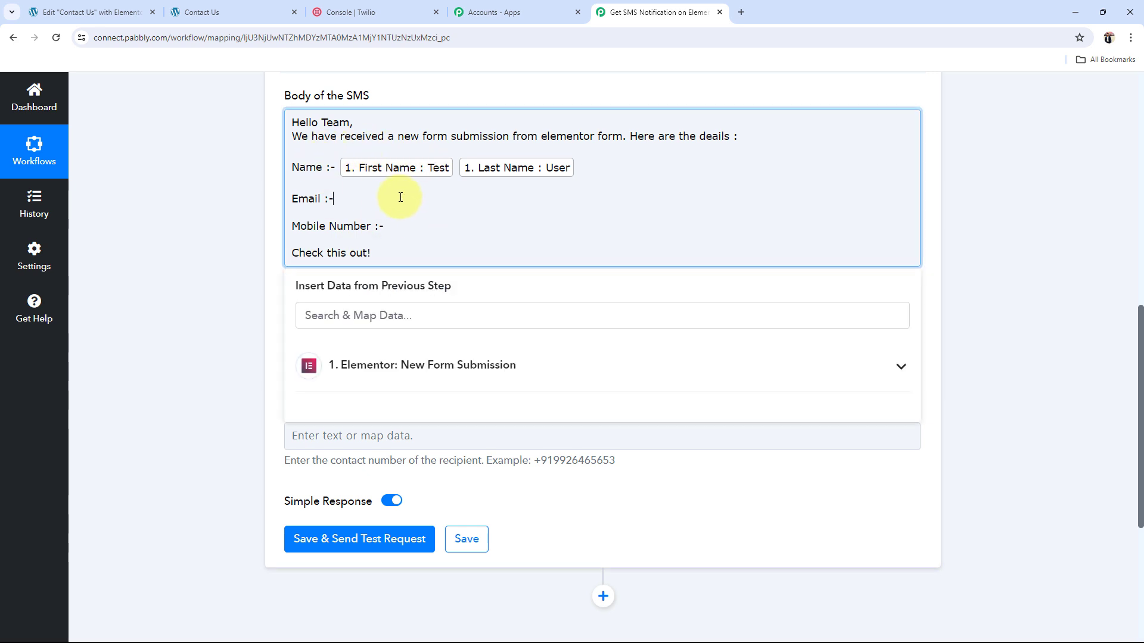
{"action": "left_click", "coordinate": [359, 366]}
{"action": "left_click", "coordinate": [387, 552]}
{"action": "left_click", "coordinate": [403, 233]}
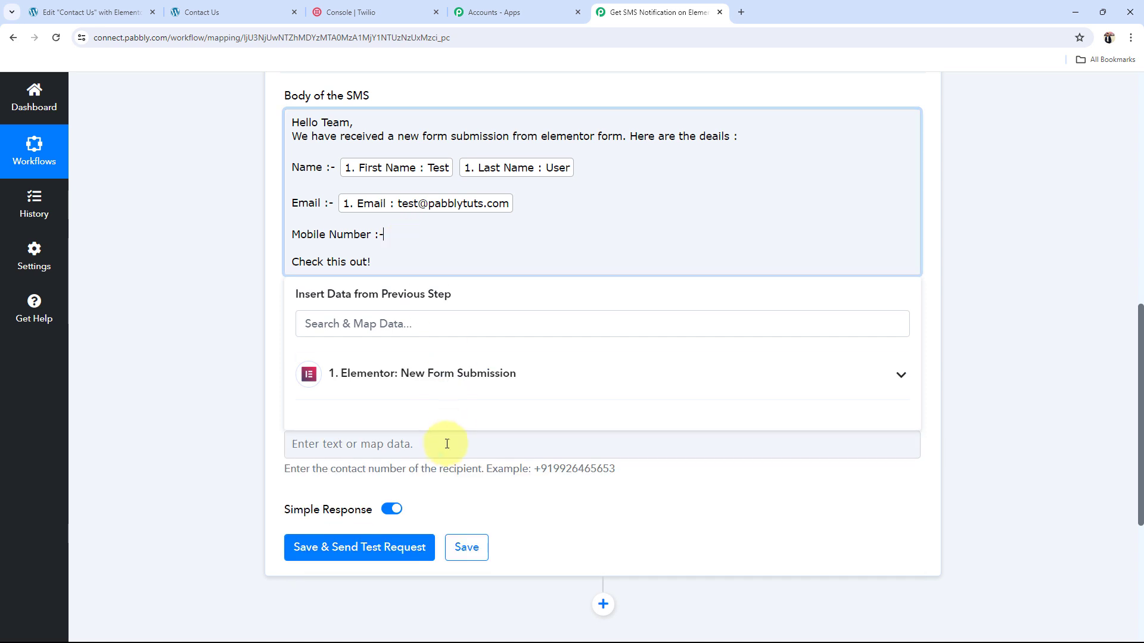
{"action": "left_click", "coordinate": [415, 388]}
{"action": "left_click", "coordinate": [387, 472]}
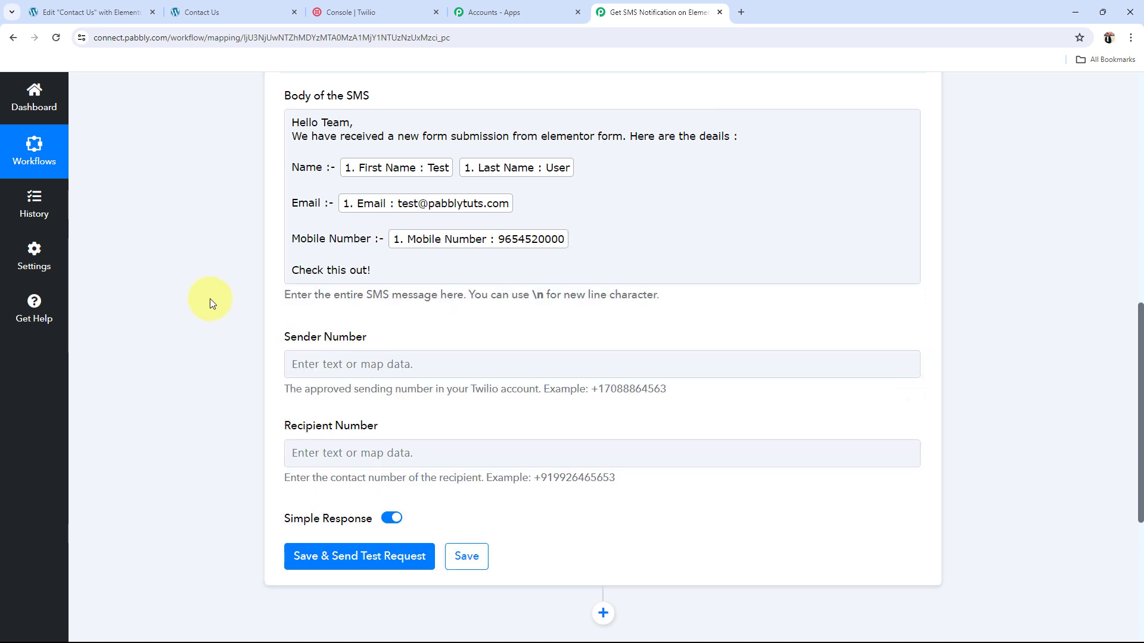
Copy the account's Twilio phone number from the Twilio console and paste it as the Sender Number in Pabbly Connect.
{"action": "scroll", "coordinate": [199, 375], "scroll_direction": "up", "scroll_amount": 2}
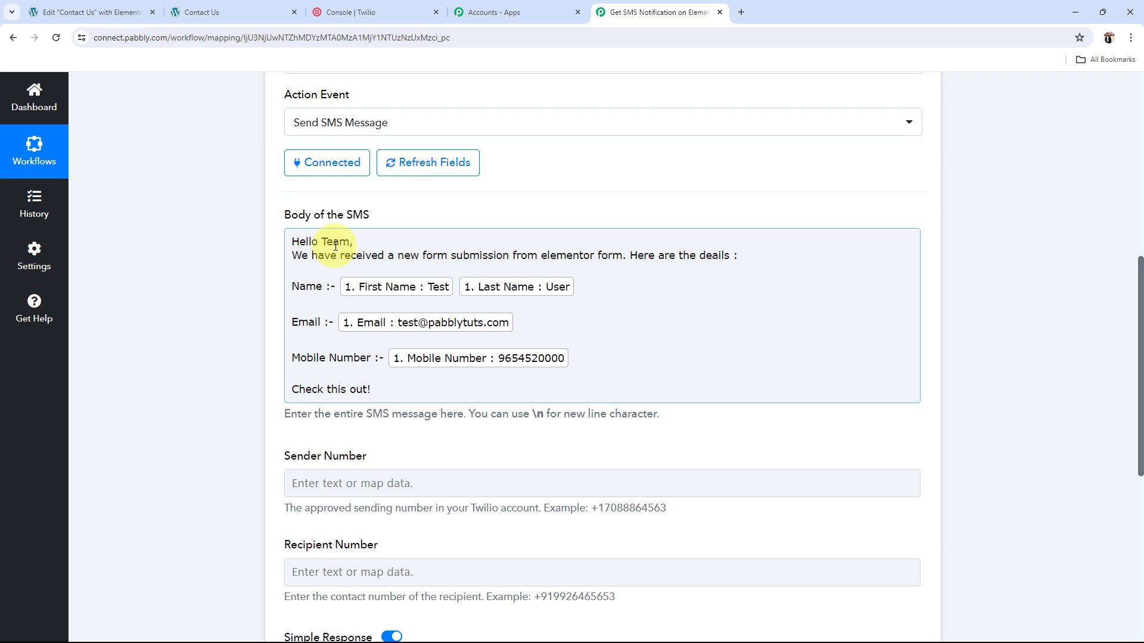
{"action": "scroll", "coordinate": [147, 413], "scroll_direction": "down", "scroll_amount": 3}
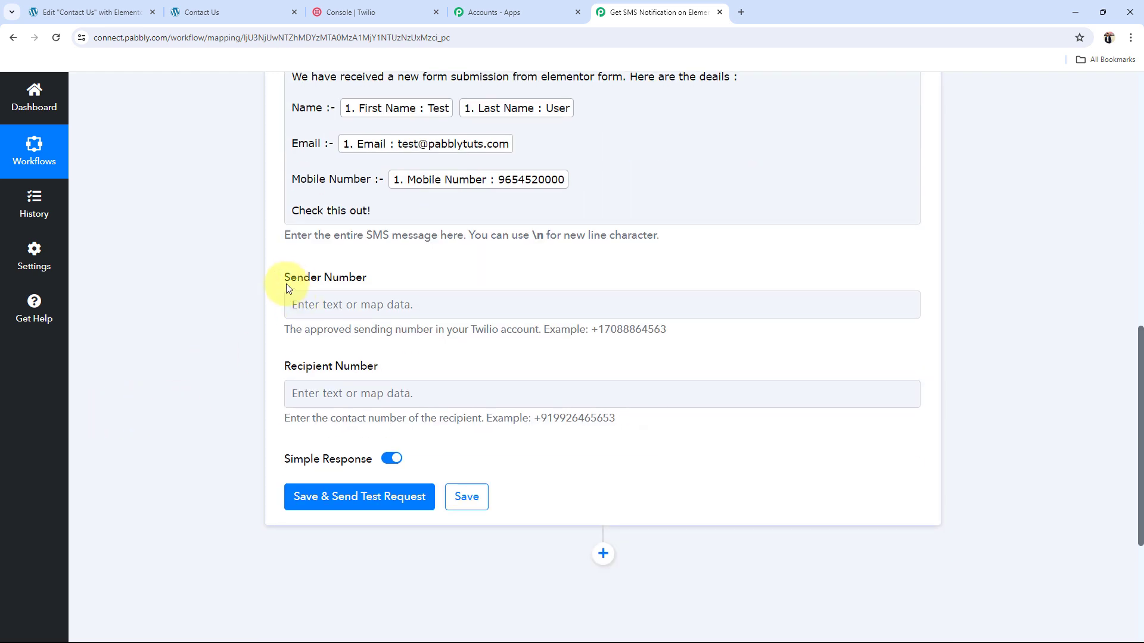
{"action": "left_click_drag", "start_coordinate": [286, 284], "coordinate": [374, 284]}
{"action": "left_click", "coordinate": [237, 288]}
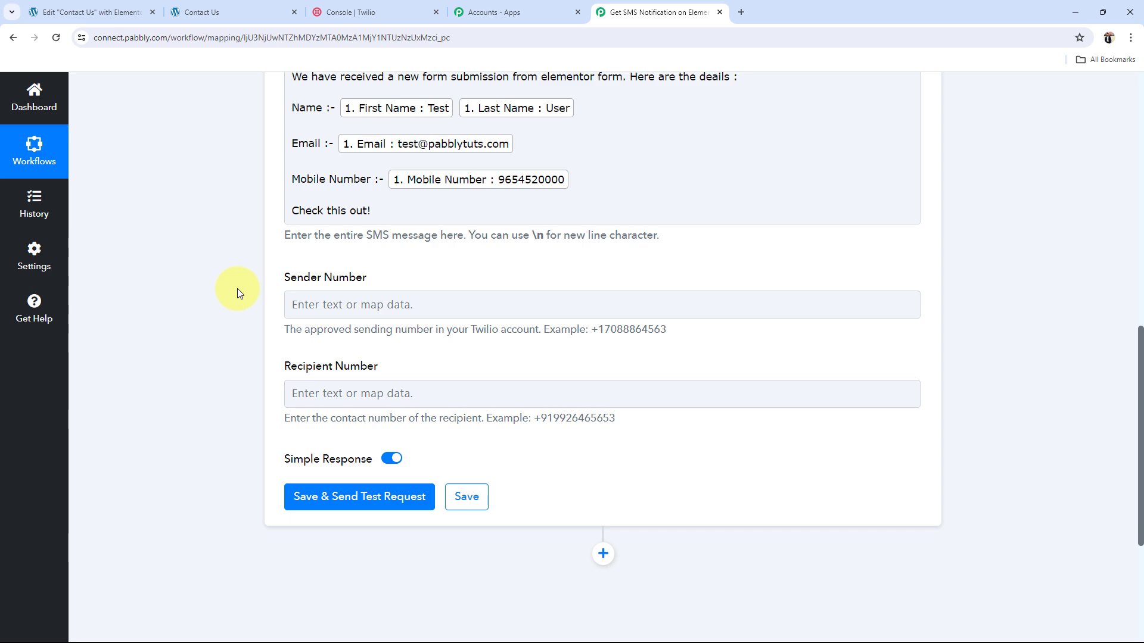
{"action": "left_click", "coordinate": [351, 12]}
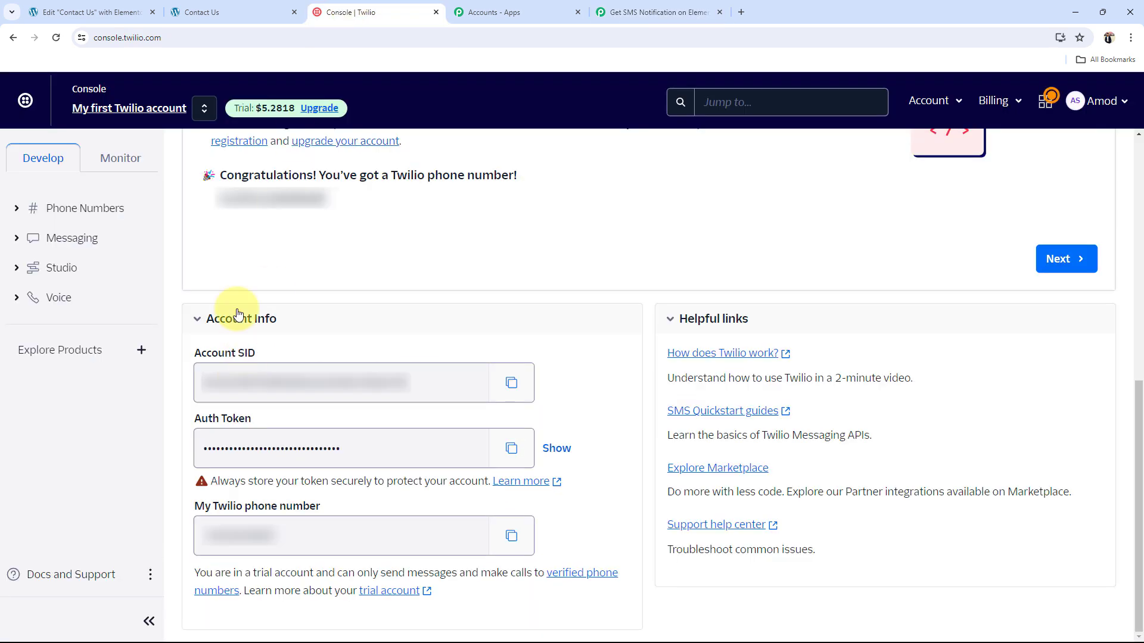
{"action": "left_click", "coordinate": [511, 536]}
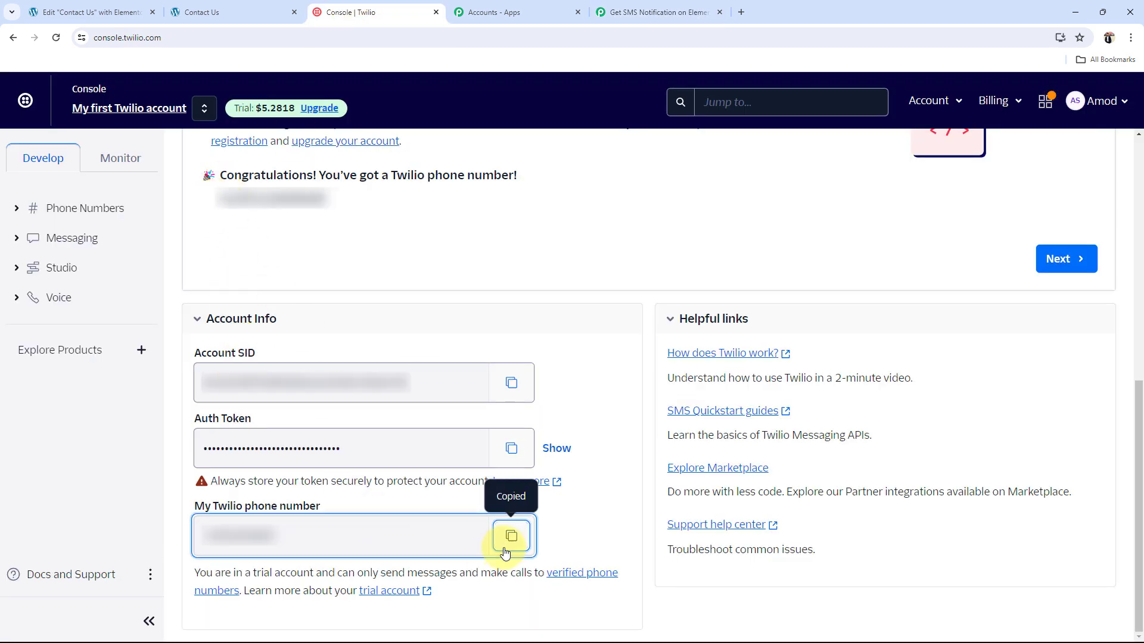
{"action": "left_click", "coordinate": [619, 12]}
{"action": "left_click", "coordinate": [332, 311]}
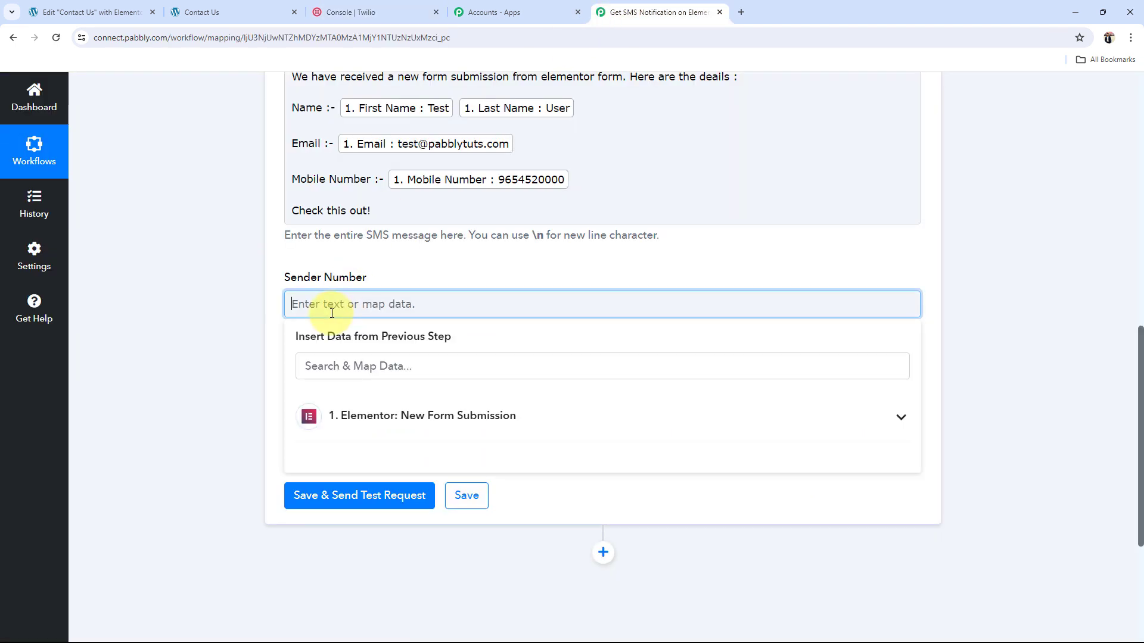
{"action": "key", "text": "ctrl+v"}
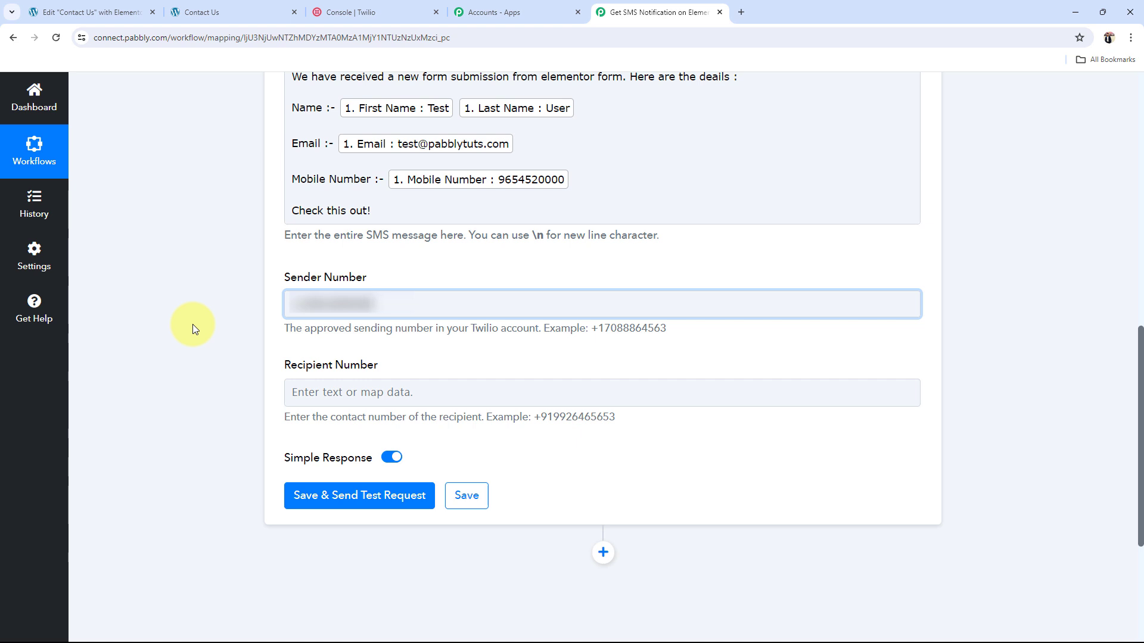
Check the example number format and enter the recipient's phone number as the Recipient Number.
{"action": "scroll", "coordinate": [192, 324], "scroll_direction": "down", "scroll_amount": 1}
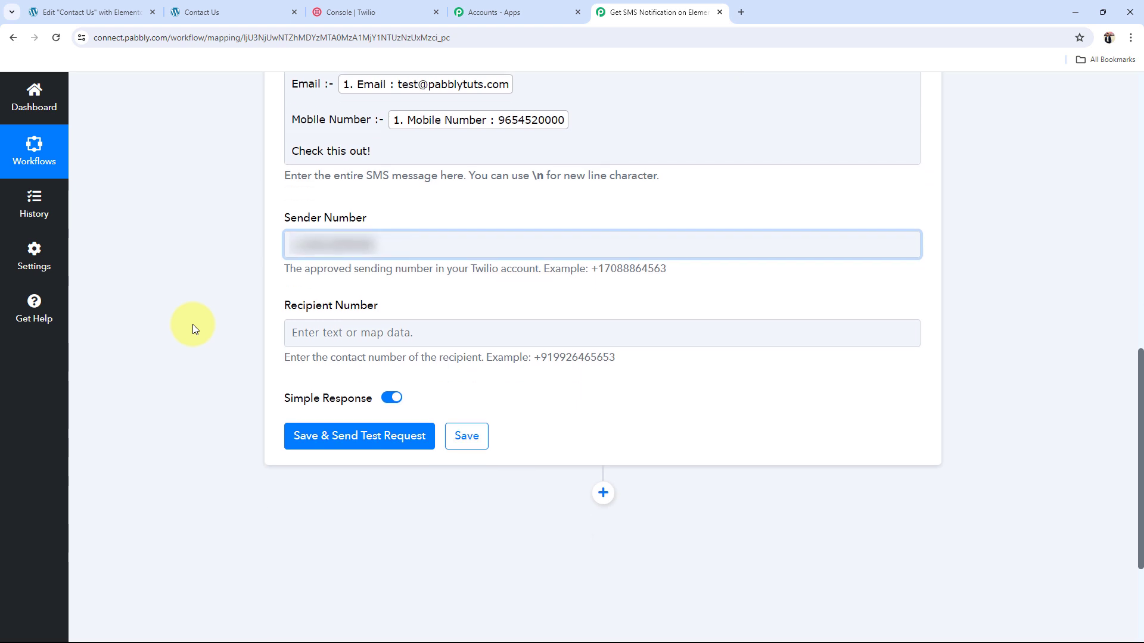
{"action": "left_click", "coordinate": [280, 309]}
{"action": "left_click_drag", "start_coordinate": [278, 305], "coordinate": [383, 307]}
{"action": "left_click", "coordinate": [217, 354]}
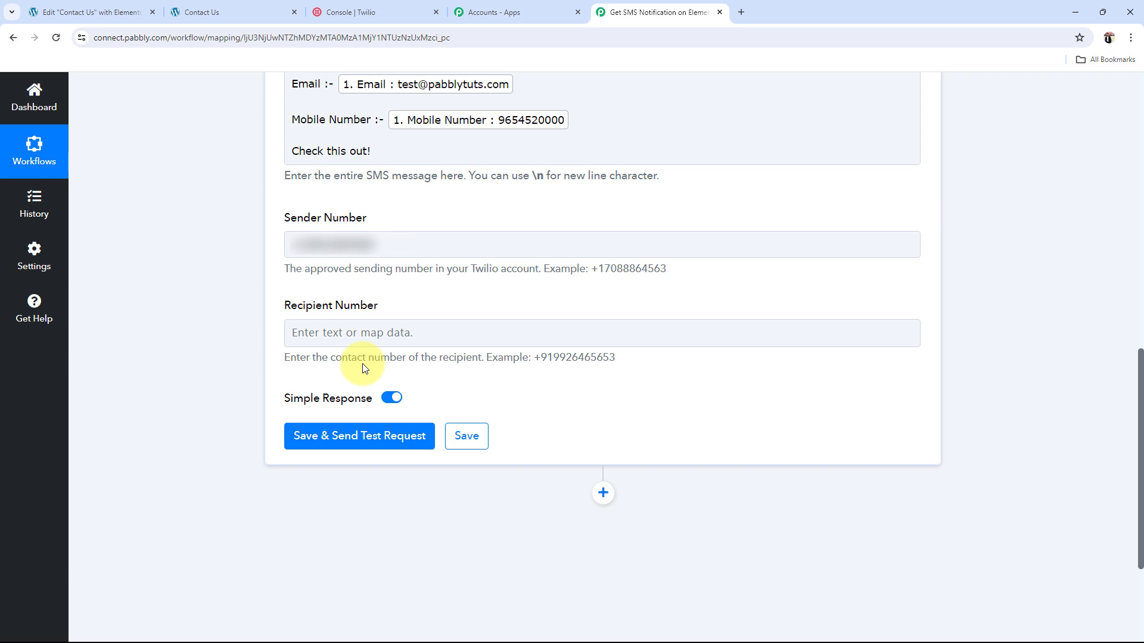
{"action": "left_click_drag", "start_coordinate": [532, 357], "coordinate": [618, 361]}
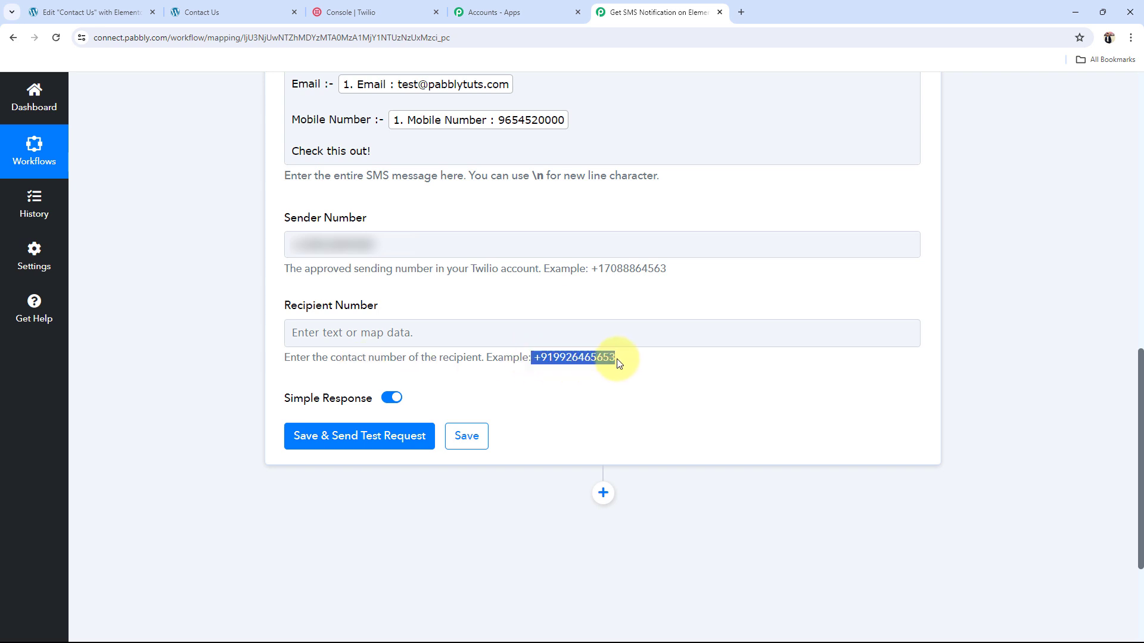
{"action": "left_click", "coordinate": [360, 335]}
{"action": "key", "text": "ctrl+v"}
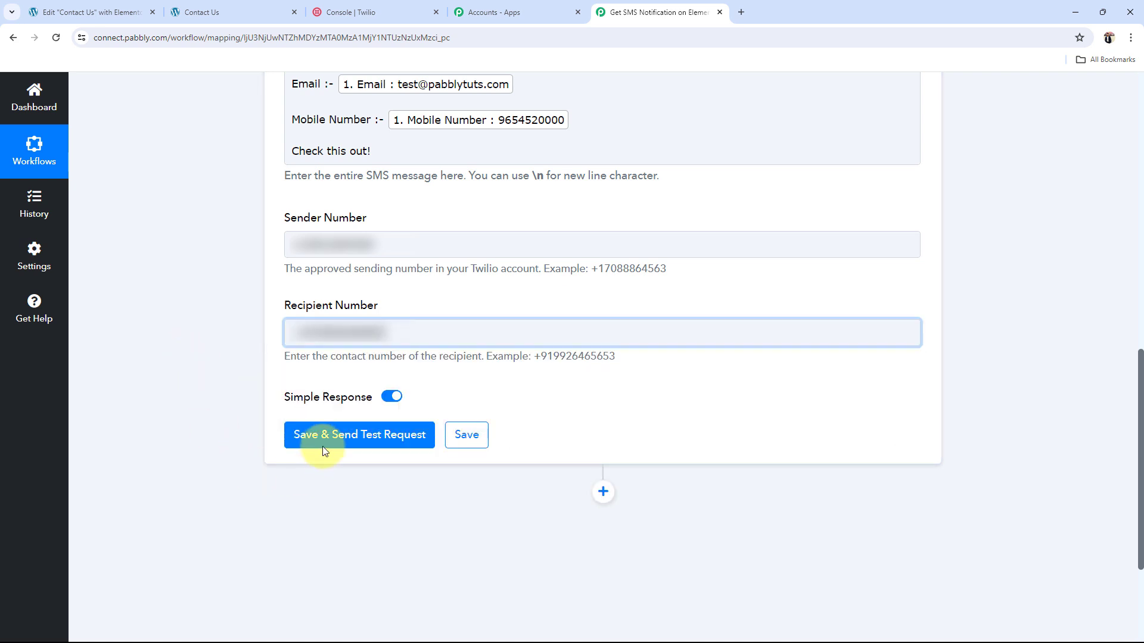
Save the Twilio action with a test request and collapse the action.
{"action": "left_click", "coordinate": [403, 441]}
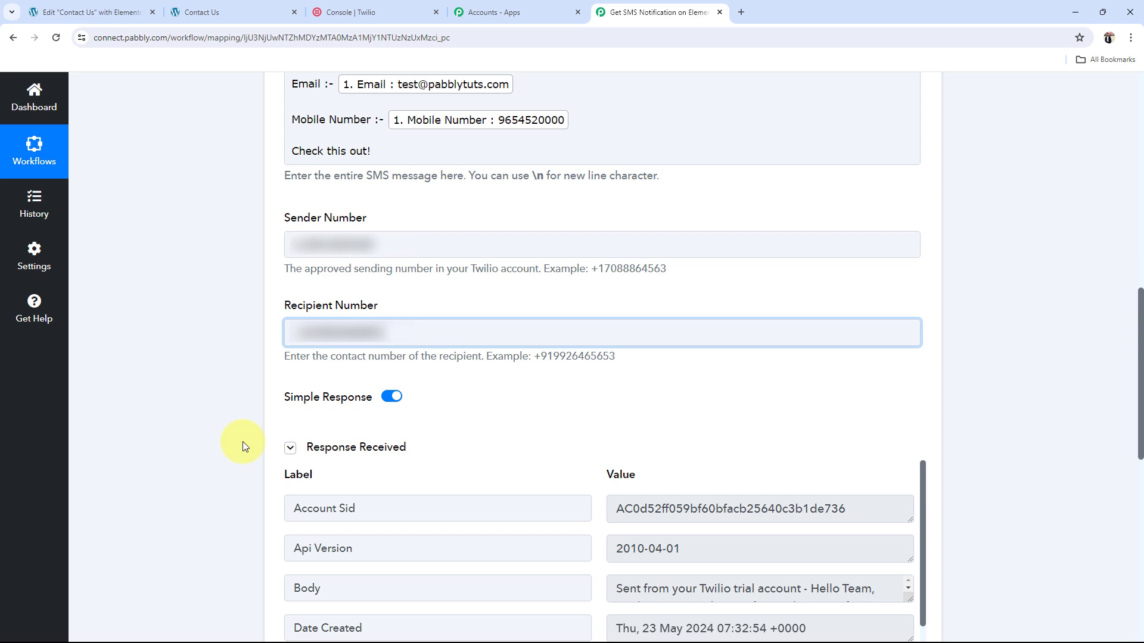
{"action": "scroll", "coordinate": [241, 441], "scroll_direction": "up", "scroll_amount": 15}
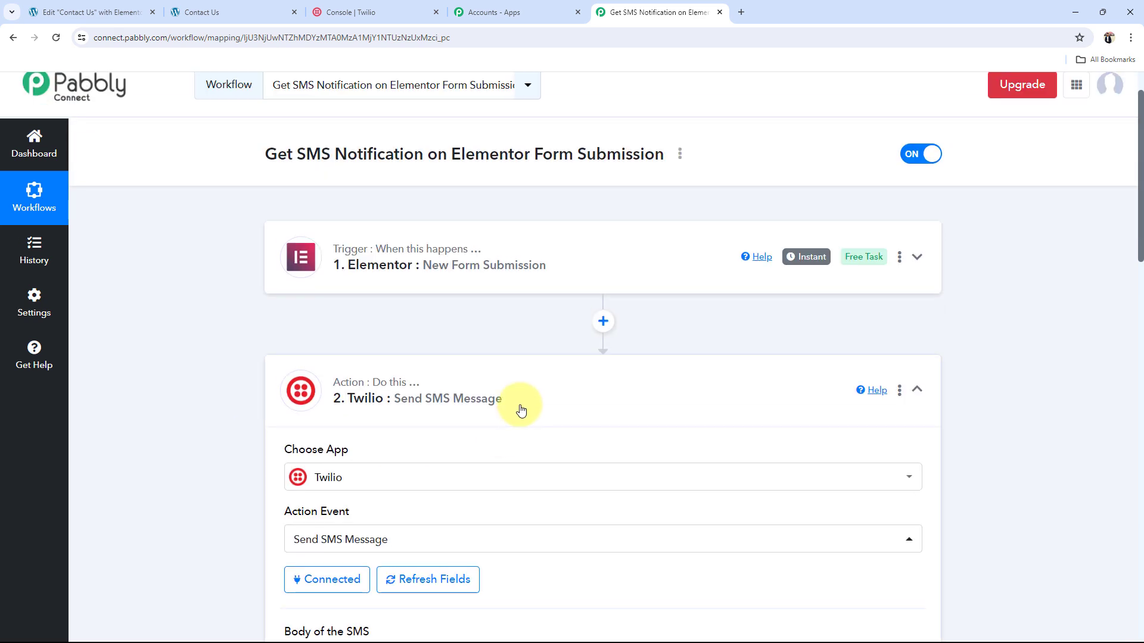
{"action": "left_click", "coordinate": [522, 410]}
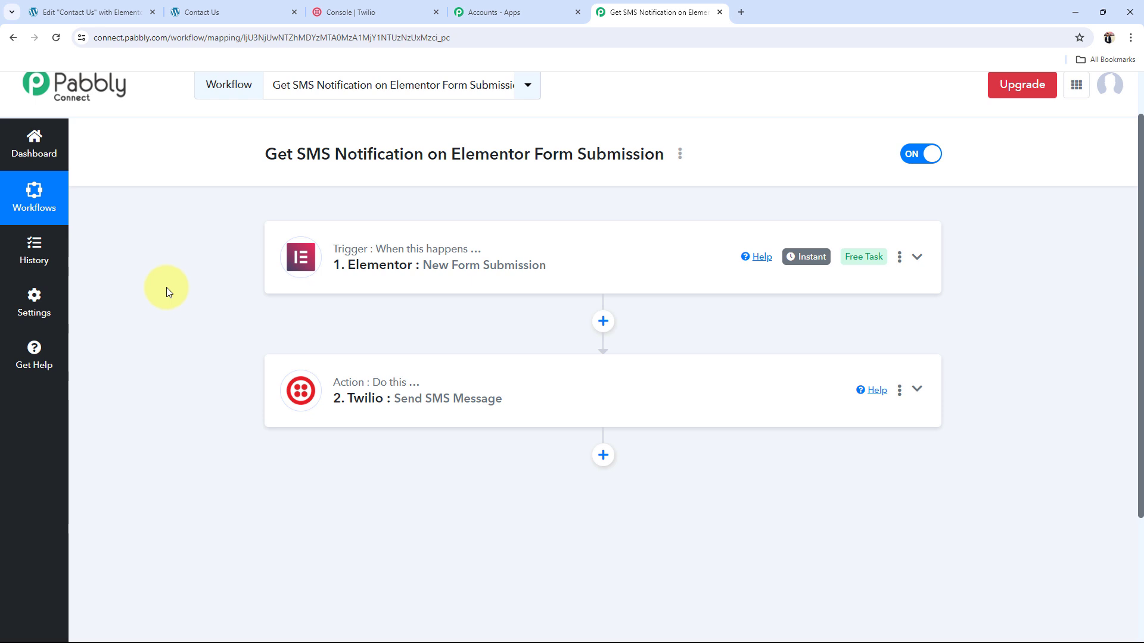